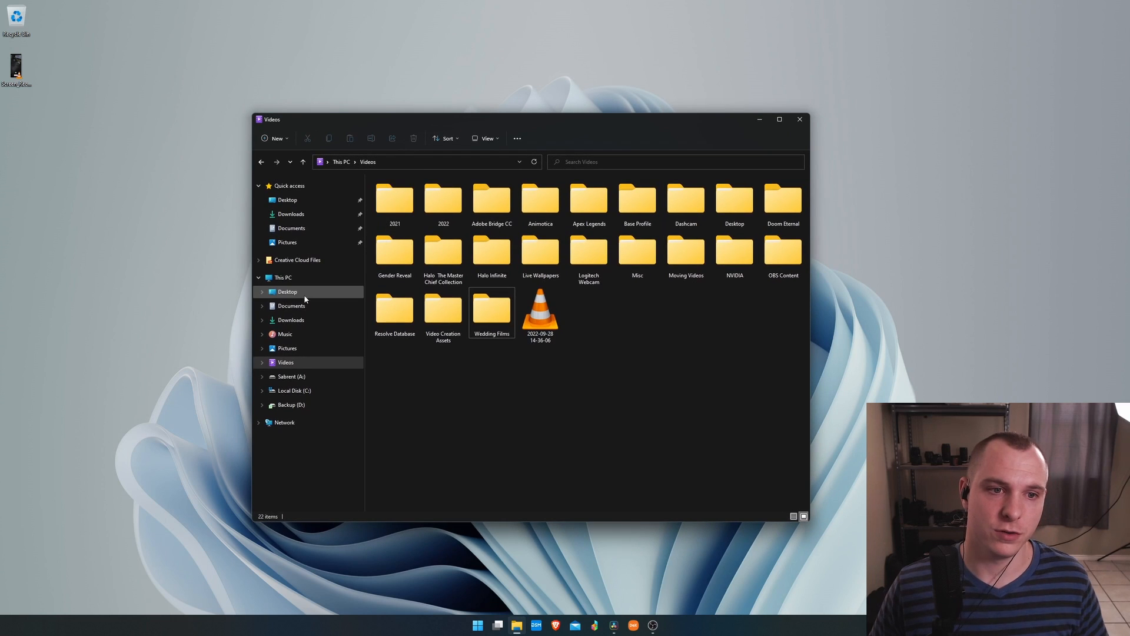
Browse the Backup (D:) drive to the 3.11.22 V and Jeremy Wedding footage folders, then close the file window.
{"action": "left_click", "coordinate": [288, 278]}
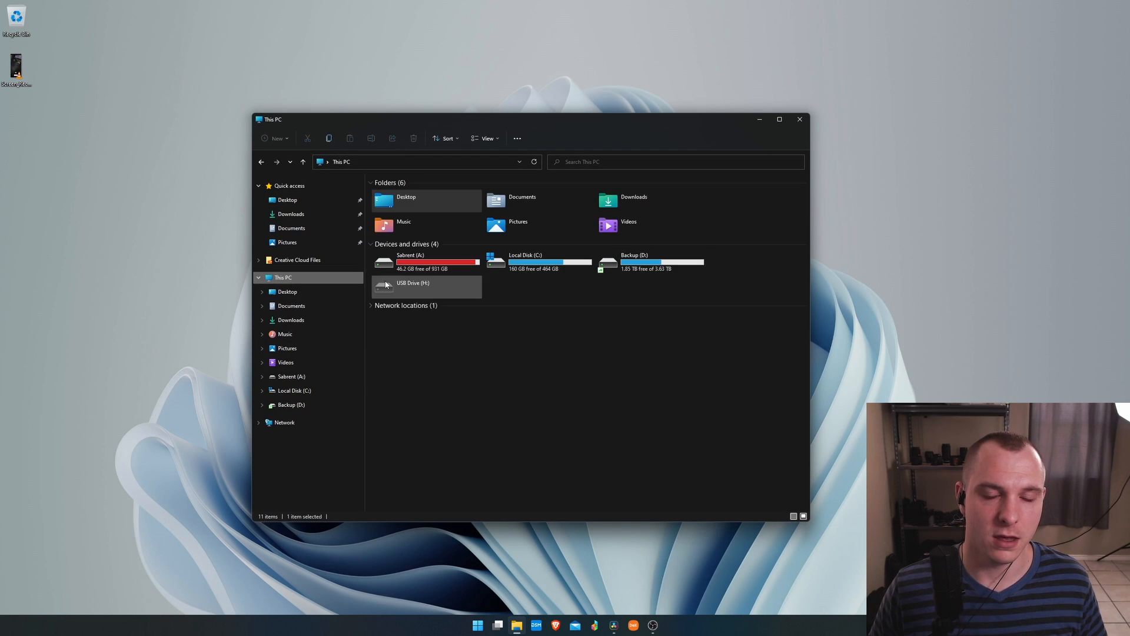
{"action": "double_click", "coordinate": [629, 262]}
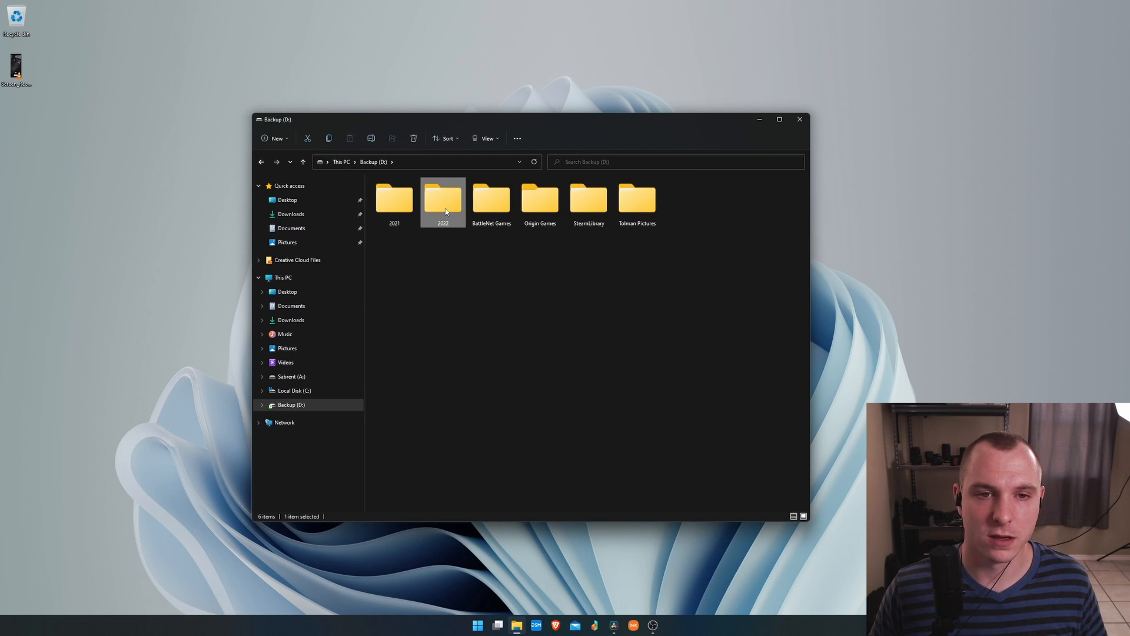
{"action": "double_click", "coordinate": [442, 199]}
{"action": "double_click", "coordinate": [407, 203]}
{"action": "scroll", "coordinate": [462, 297], "scroll_direction": "up", "scroll_amount": 5}
{"action": "scroll", "coordinate": [462, 297], "scroll_direction": "up", "scroll_amount": 2}
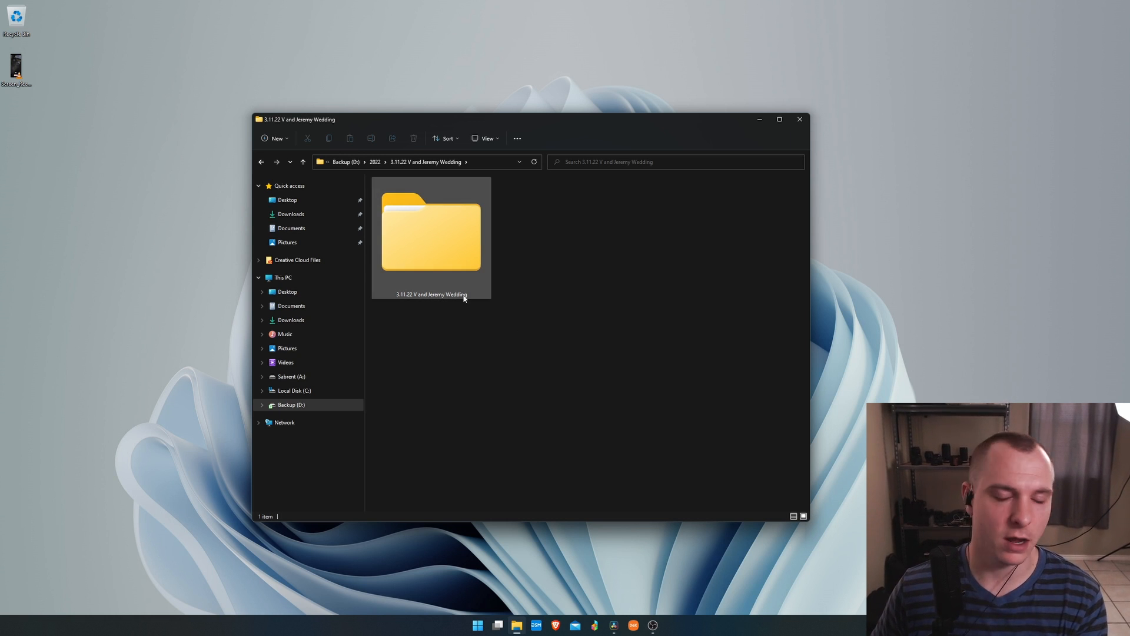
{"action": "double_click", "coordinate": [442, 231]}
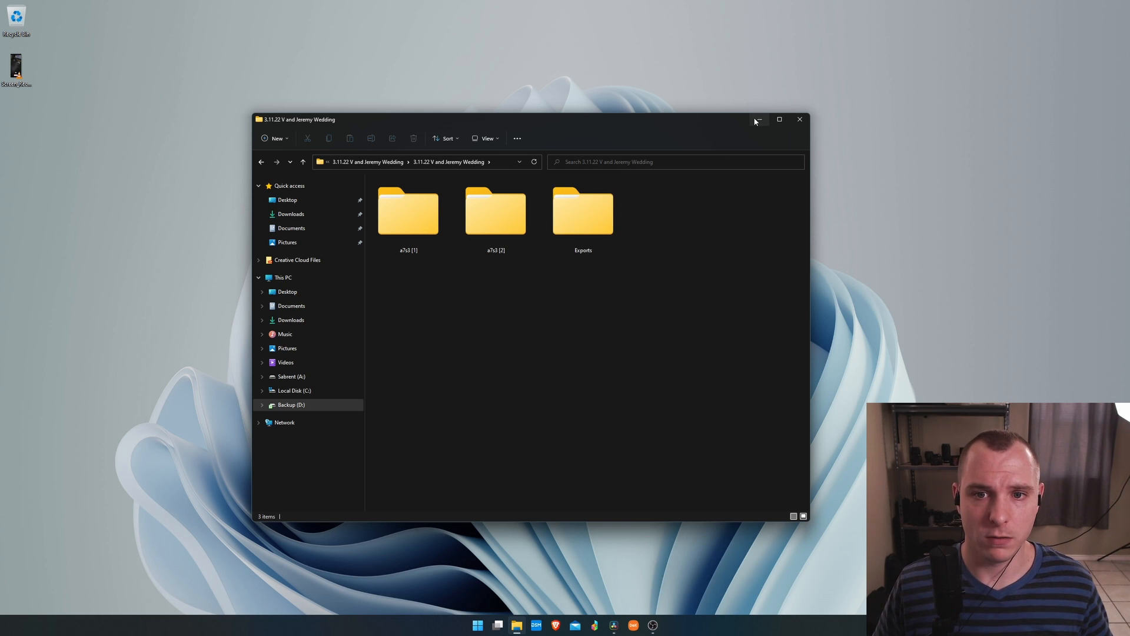
{"action": "left_click", "coordinate": [799, 119]}
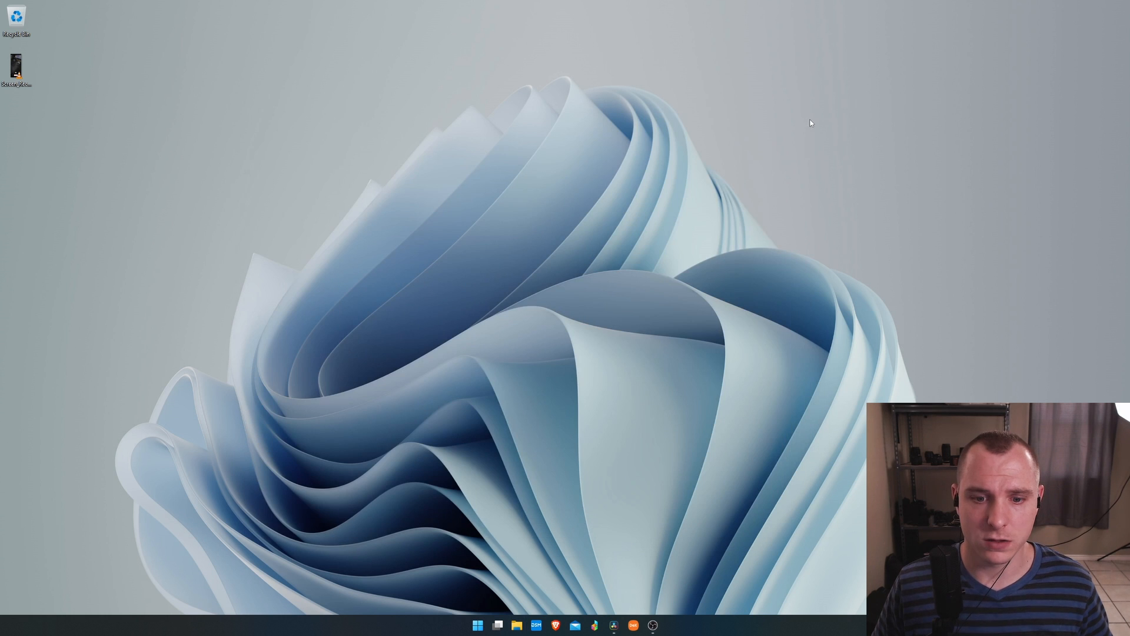
Switch to DaVinci Resolve and import the a7s3 [2] and a7s3 [1] folders into the media pool, keeping the project frame rate.
{"action": "left_click", "coordinate": [613, 625]}
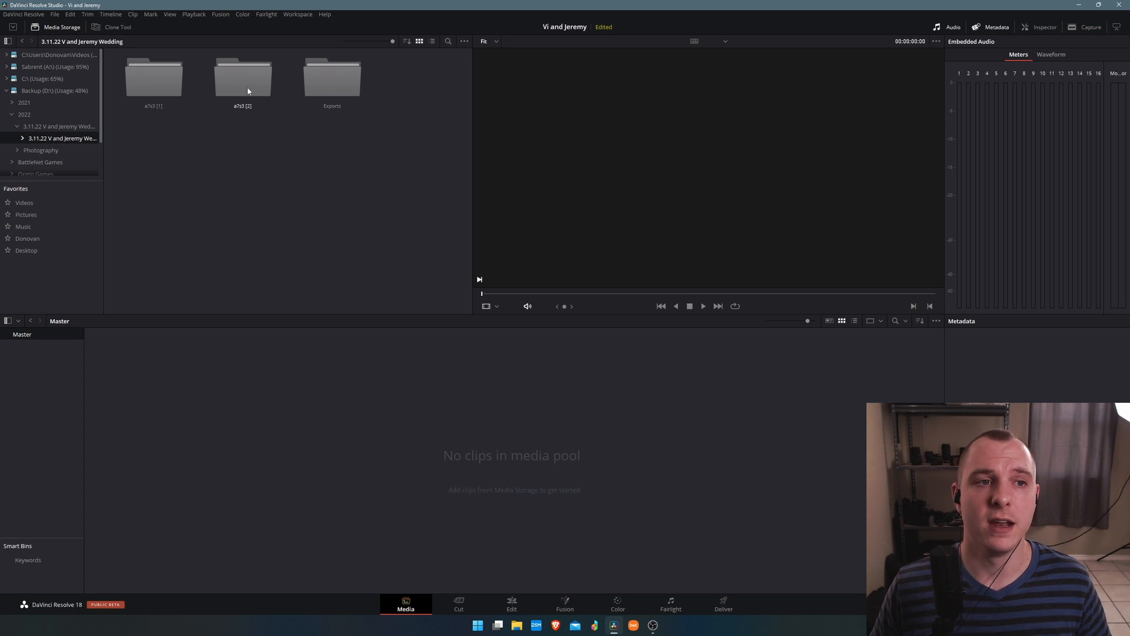
{"action": "left_click_drag", "start_coordinate": [253, 79], "coordinate": [22, 370]}
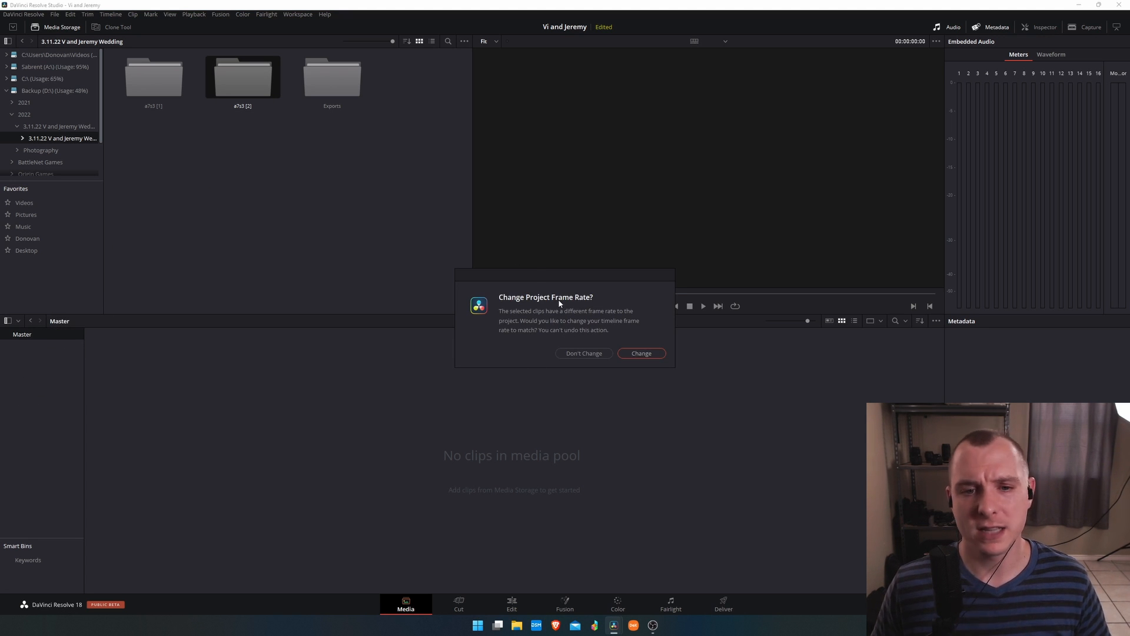
{"action": "left_click", "coordinate": [600, 353]}
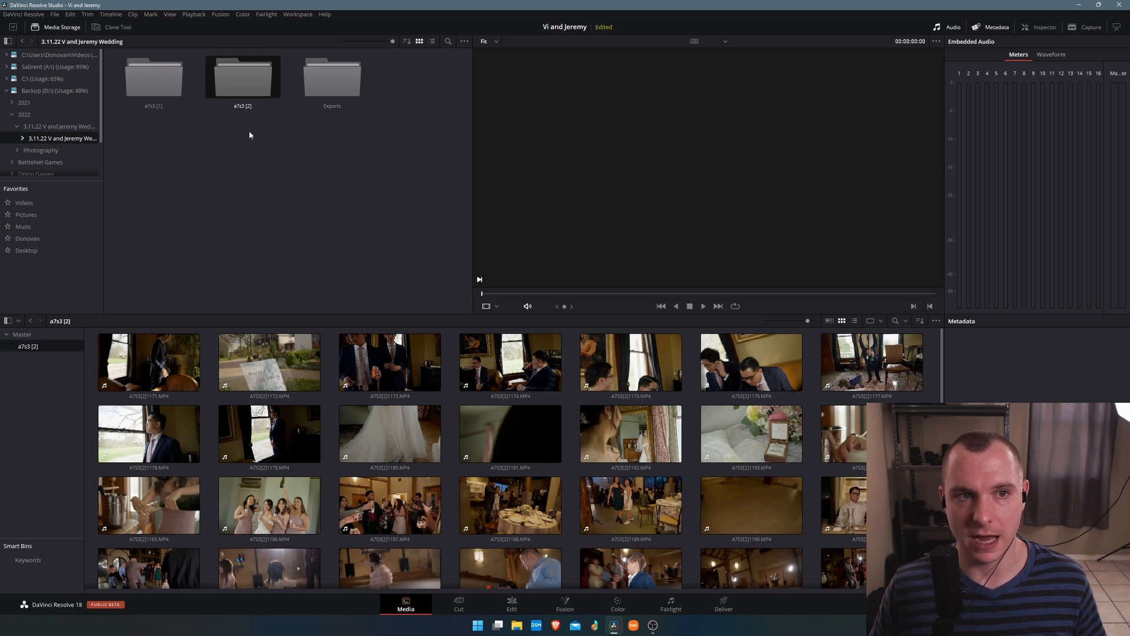
{"action": "left_click", "coordinate": [267, 162]}
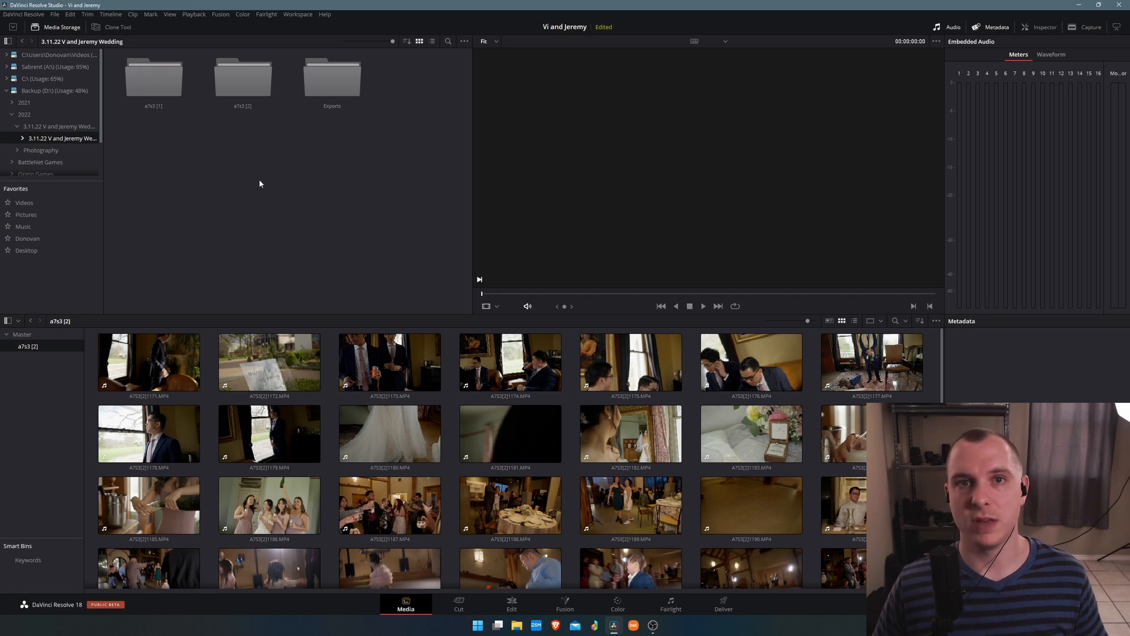
{"action": "left_click_drag", "start_coordinate": [161, 91], "coordinate": [30, 405]}
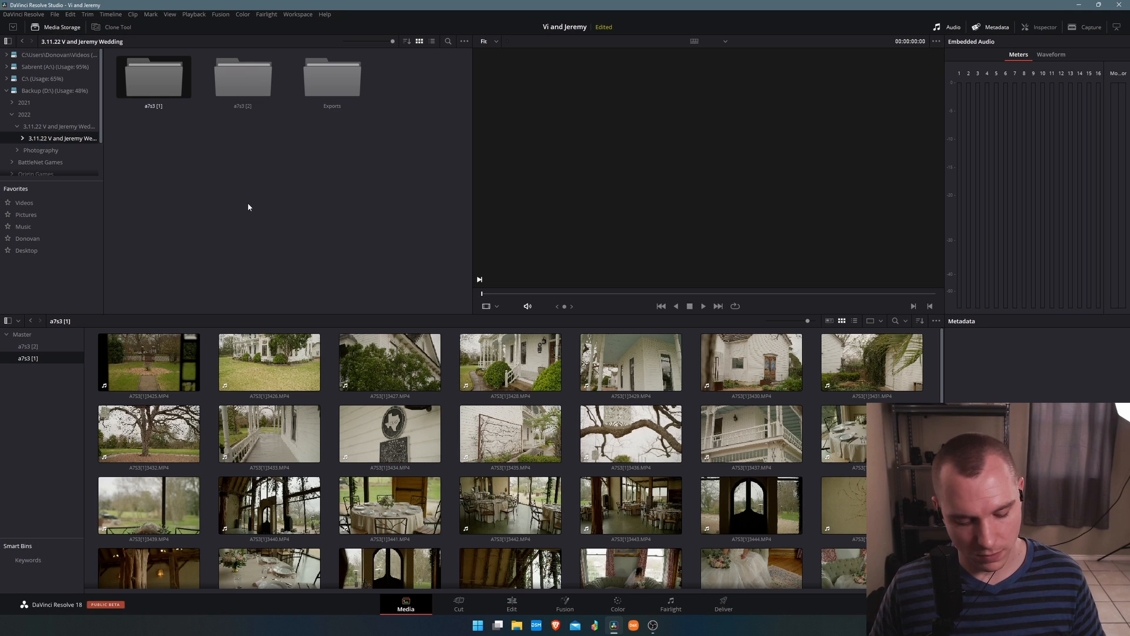
On the Edit page, create a new empty timeline named B-Roll Sorted in the Master bin.
{"action": "key", "text": "shift+4"}
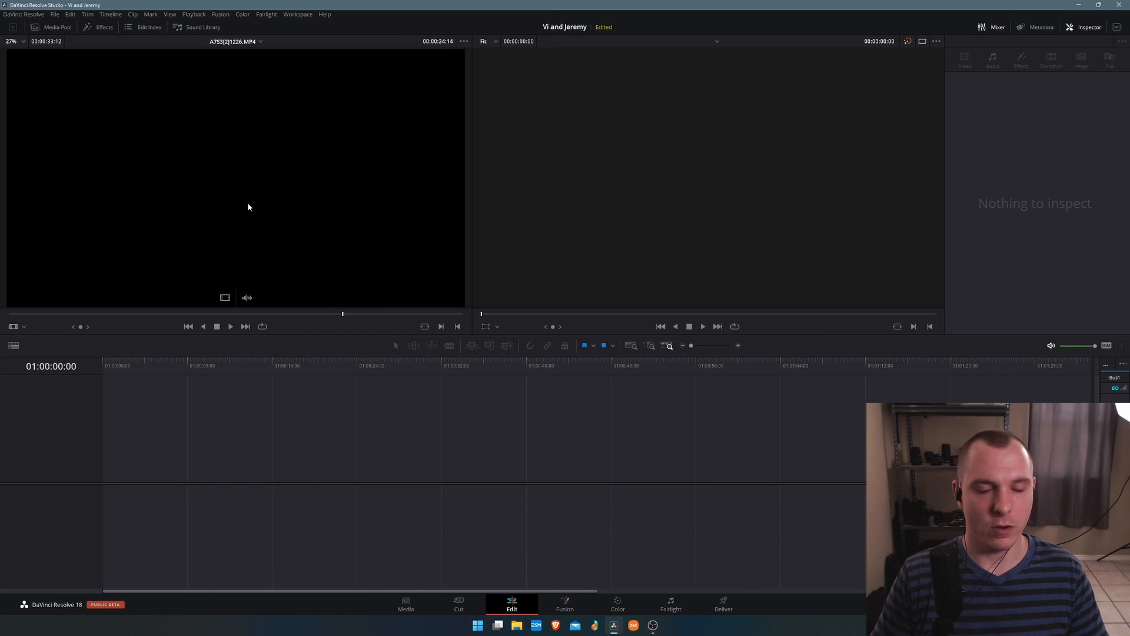
{"action": "left_click", "coordinate": [51, 27]}
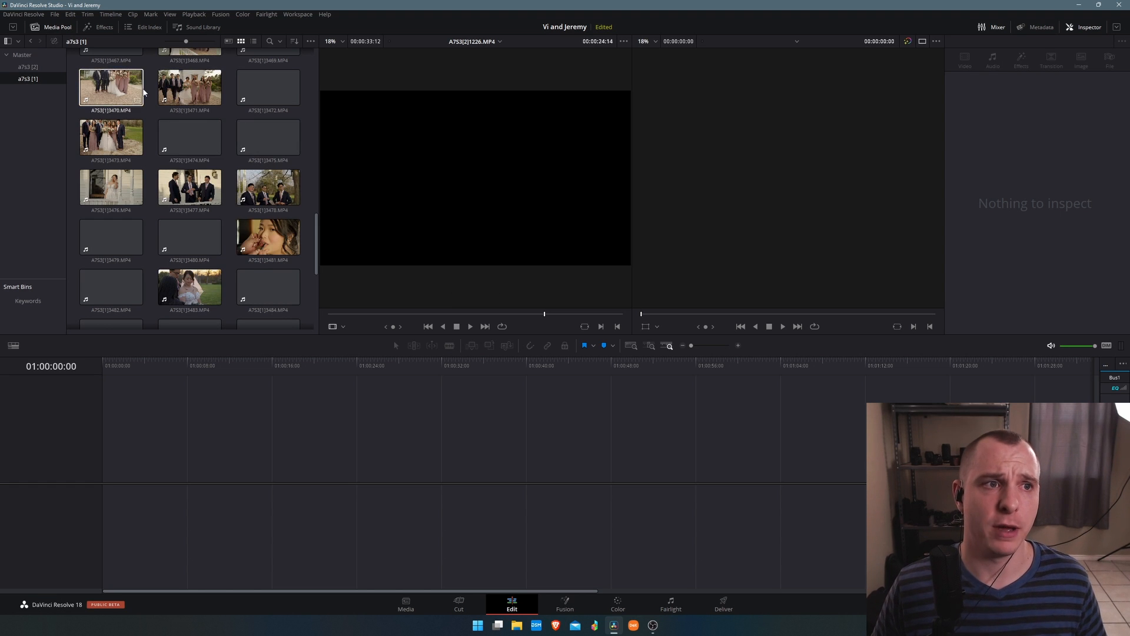
{"action": "left_click", "coordinate": [24, 55]}
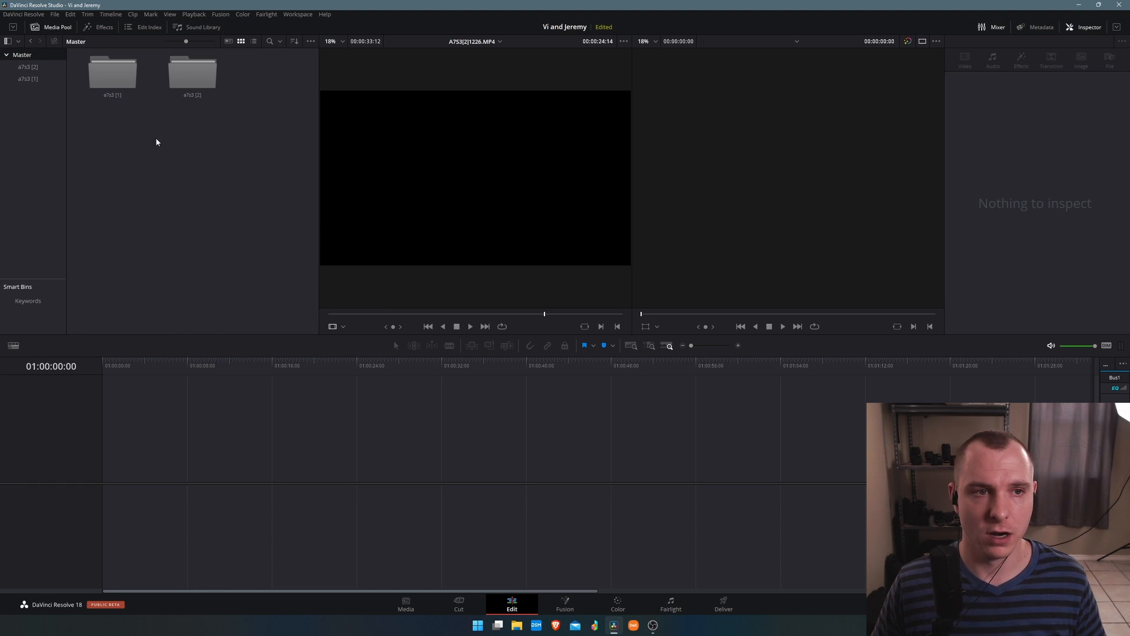
{"action": "right_click", "coordinate": [171, 143]}
{"action": "mouse_move", "coordinate": [318, 151]}
{"action": "left_click", "coordinate": [365, 153]}
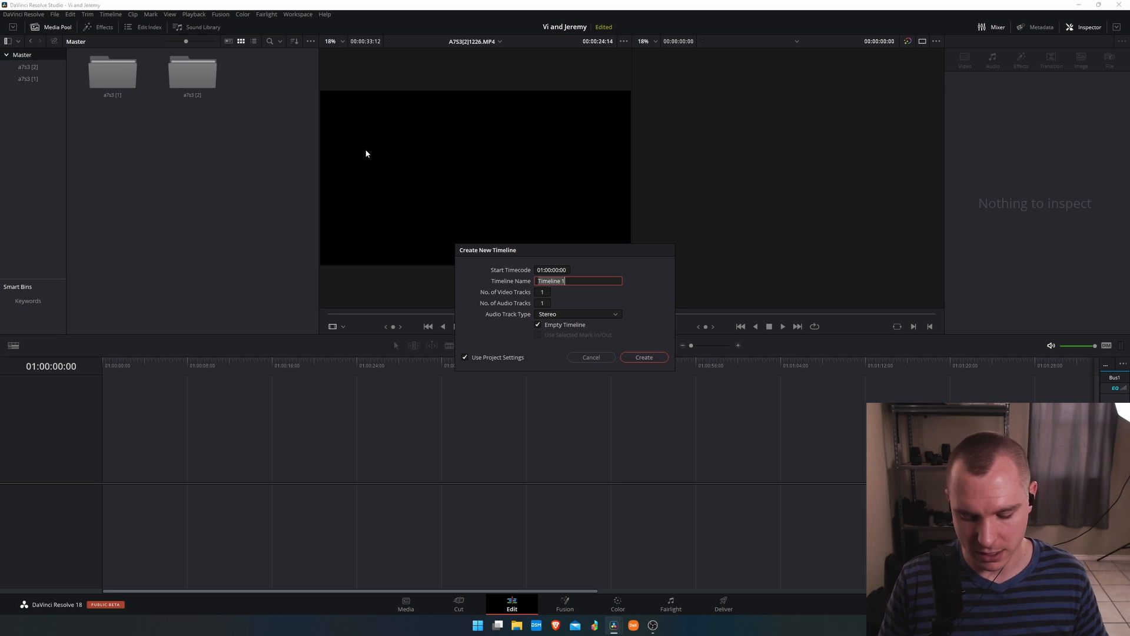
{"action": "type", "text": "B-Roll"}
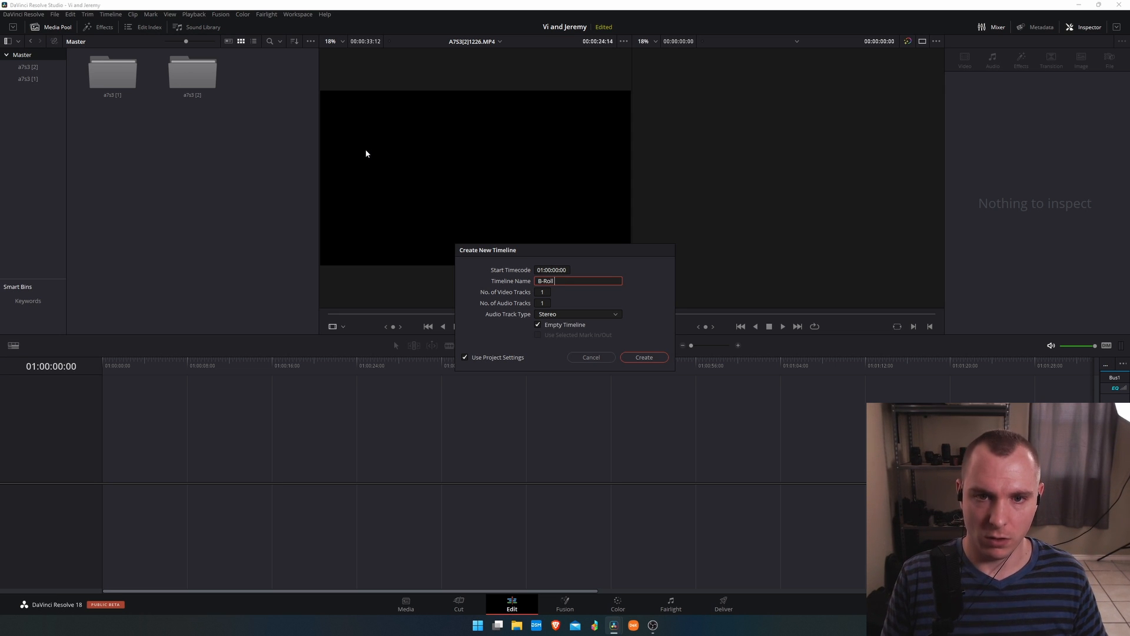
{"action": "type", "text": " Sorted"}
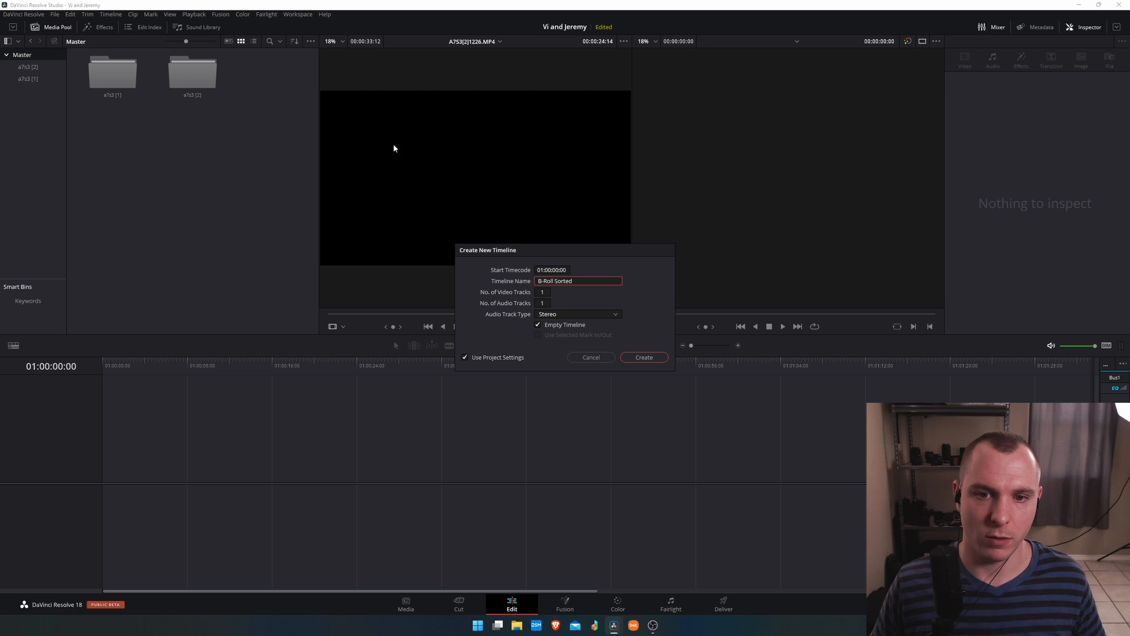
{"action": "left_click", "coordinate": [643, 358]}
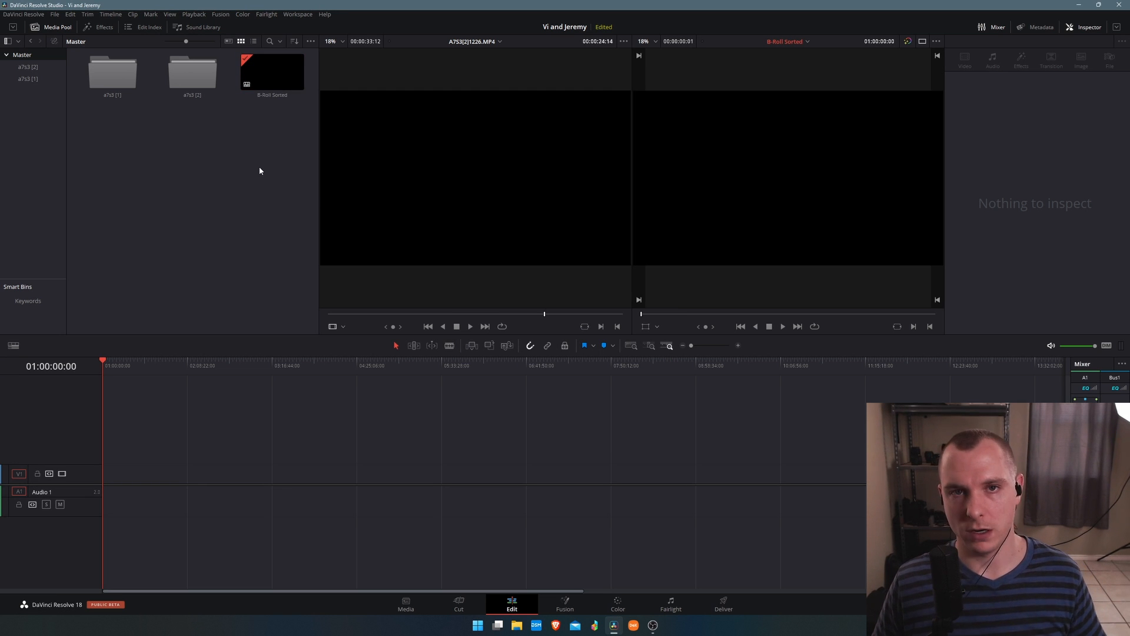
Select all clips in the a7s3 [1] bin.
{"action": "double_click", "coordinate": [128, 89]}
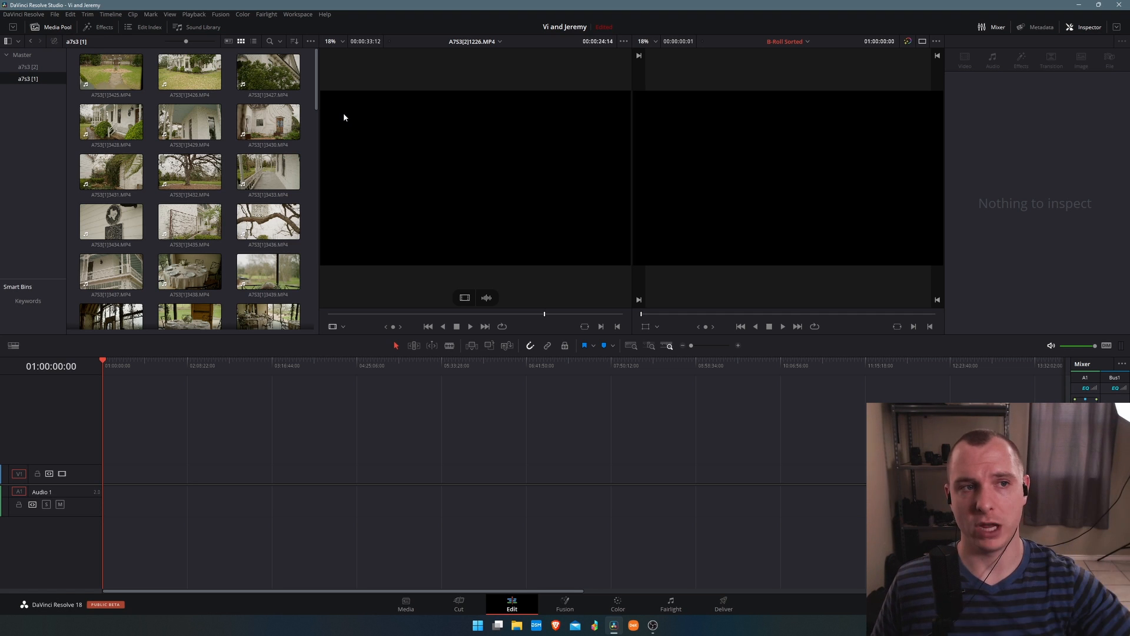
{"action": "left_click", "coordinate": [27, 66]}
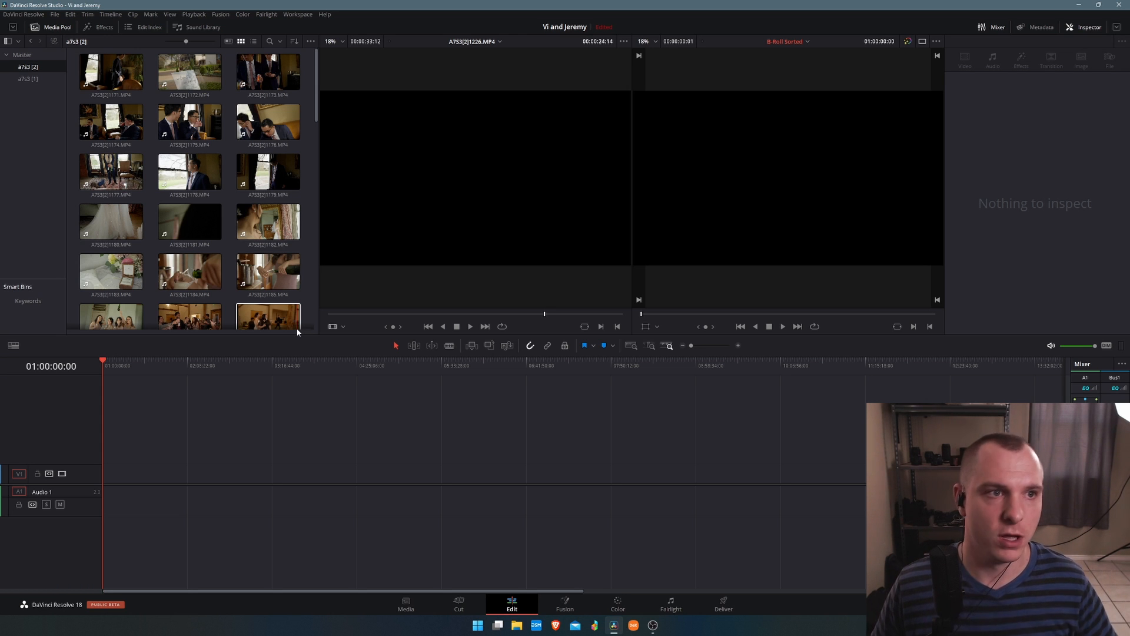
{"action": "left_click", "coordinate": [27, 78]}
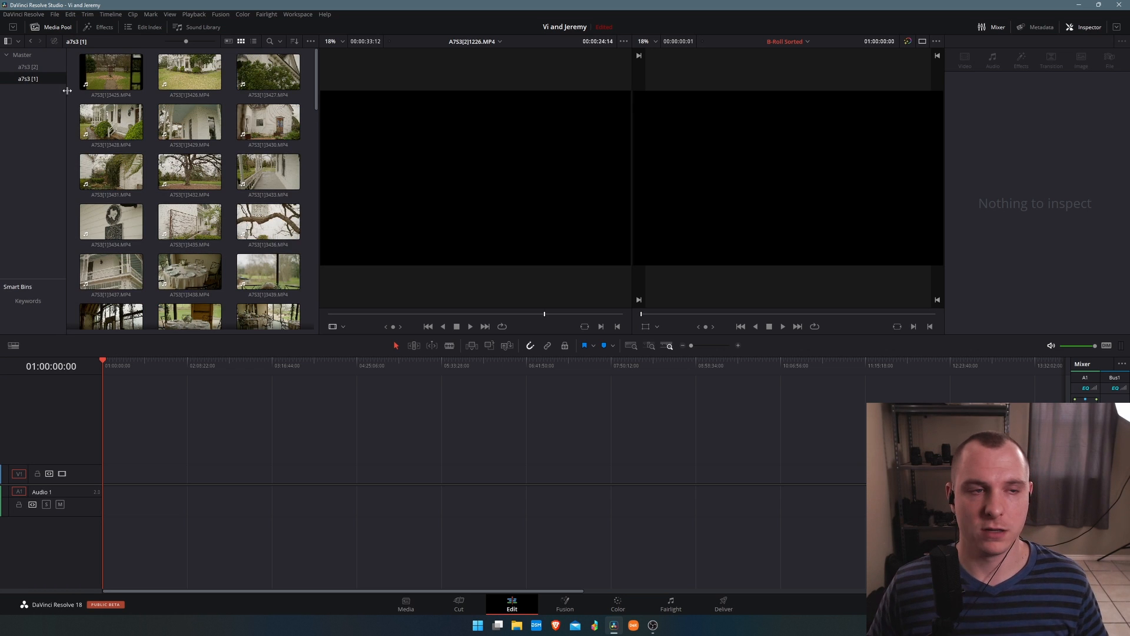
{"action": "left_click", "coordinate": [110, 72]}
{"action": "scroll", "coordinate": [193, 238], "scroll_direction": "down", "scroll_amount": 5}
{"action": "scroll", "coordinate": [201, 256], "scroll_direction": "down", "scroll_amount": 2}
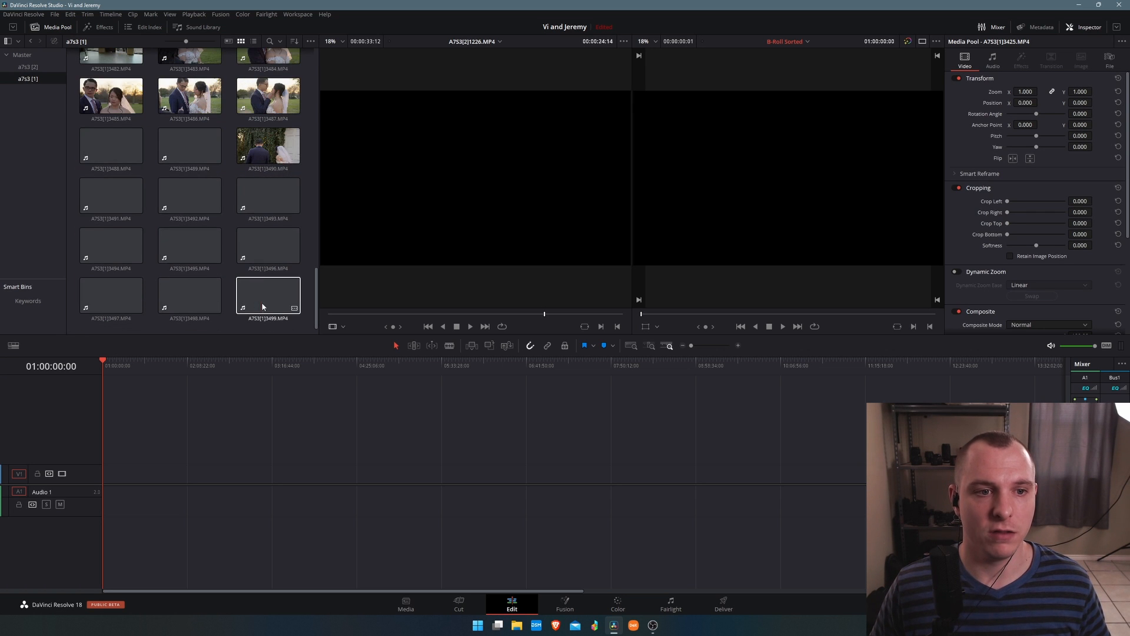
{"action": "left_click", "coordinate": [268, 294], "text": "shift"}
Set the selected clips' video frame rate to 23.976 in Clip Attributes.
{"action": "scroll", "coordinate": [268, 292], "scroll_direction": "up", "scroll_amount": 8}
{"action": "scroll", "coordinate": [268, 290], "scroll_direction": "up", "scroll_amount": 10}
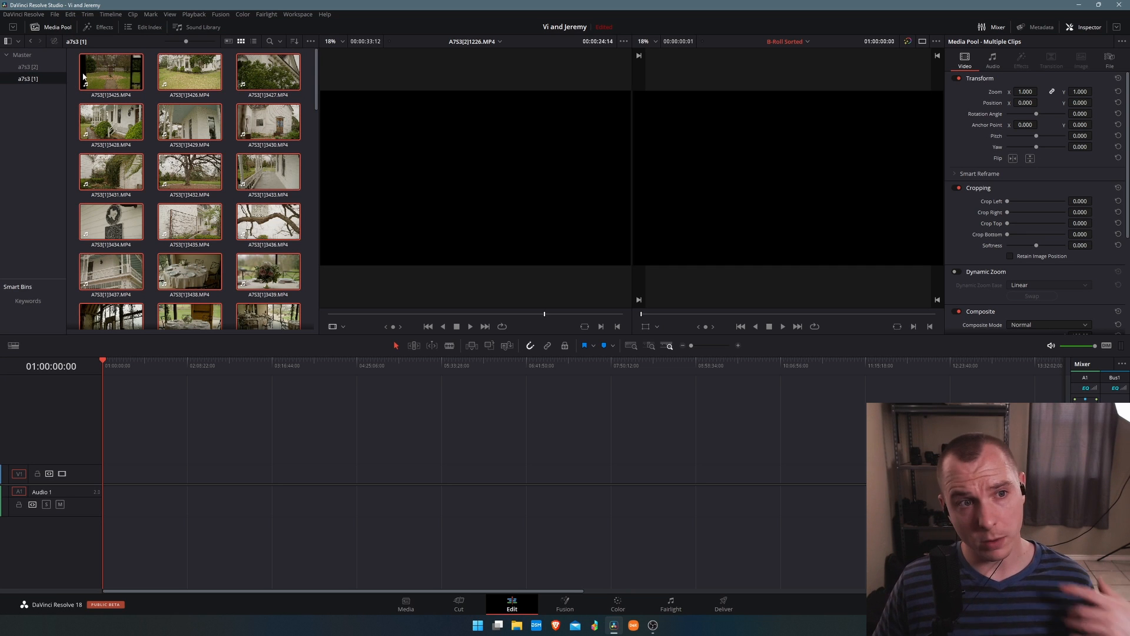
{"action": "right_click", "coordinate": [110, 69]}
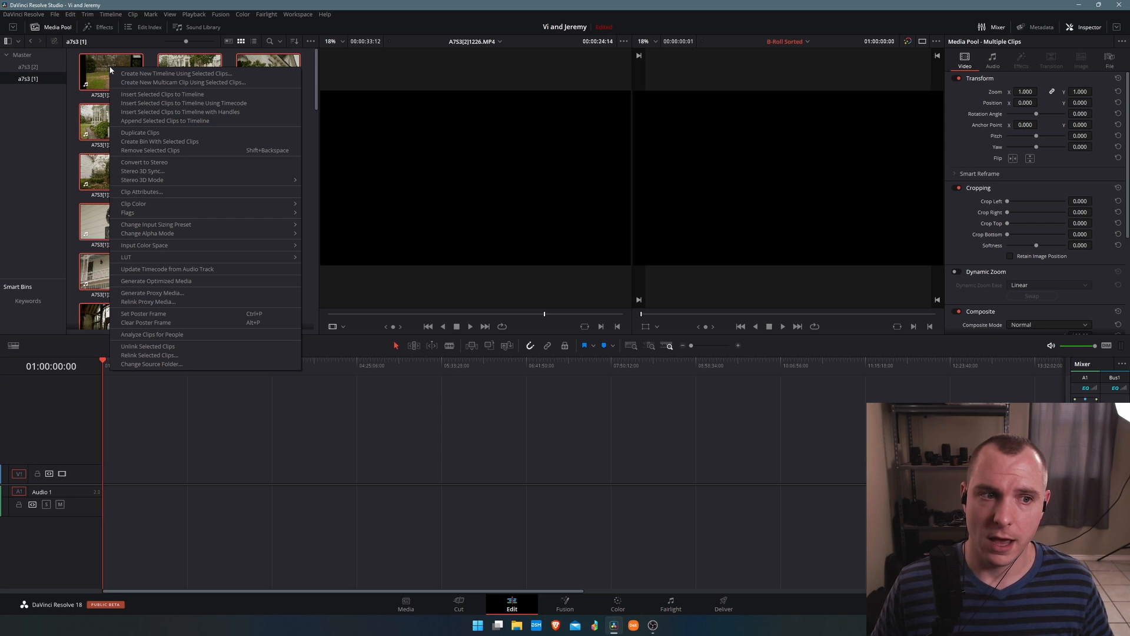
{"action": "left_click", "coordinate": [164, 192]}
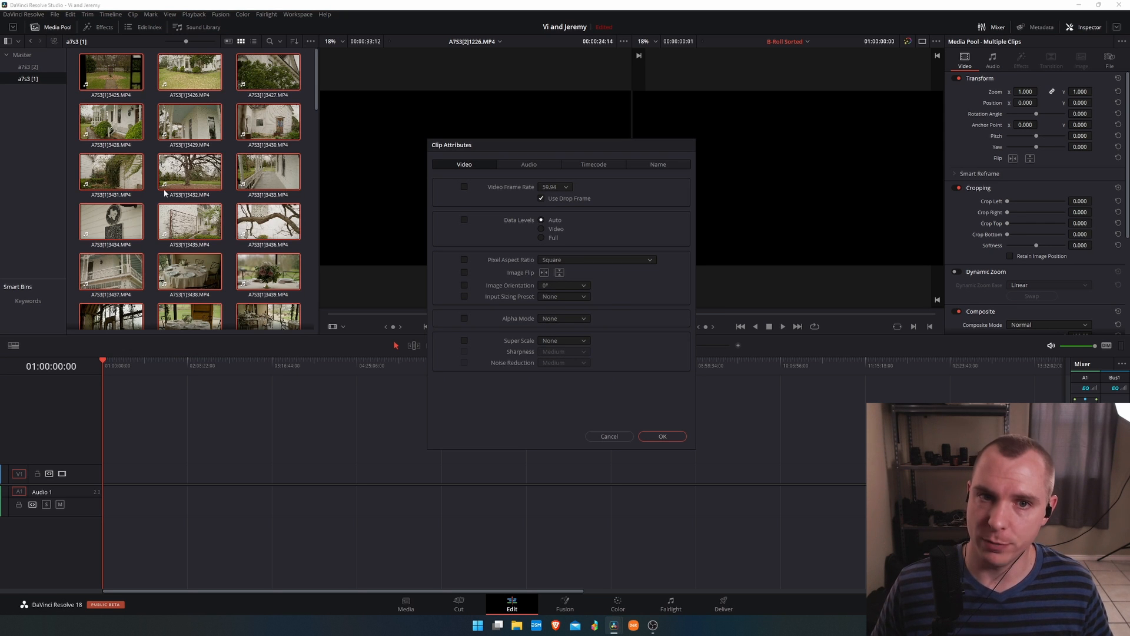
{"action": "left_click", "coordinate": [548, 187]}
{"action": "left_click", "coordinate": [551, 198]}
{"action": "left_click", "coordinate": [464, 187]}
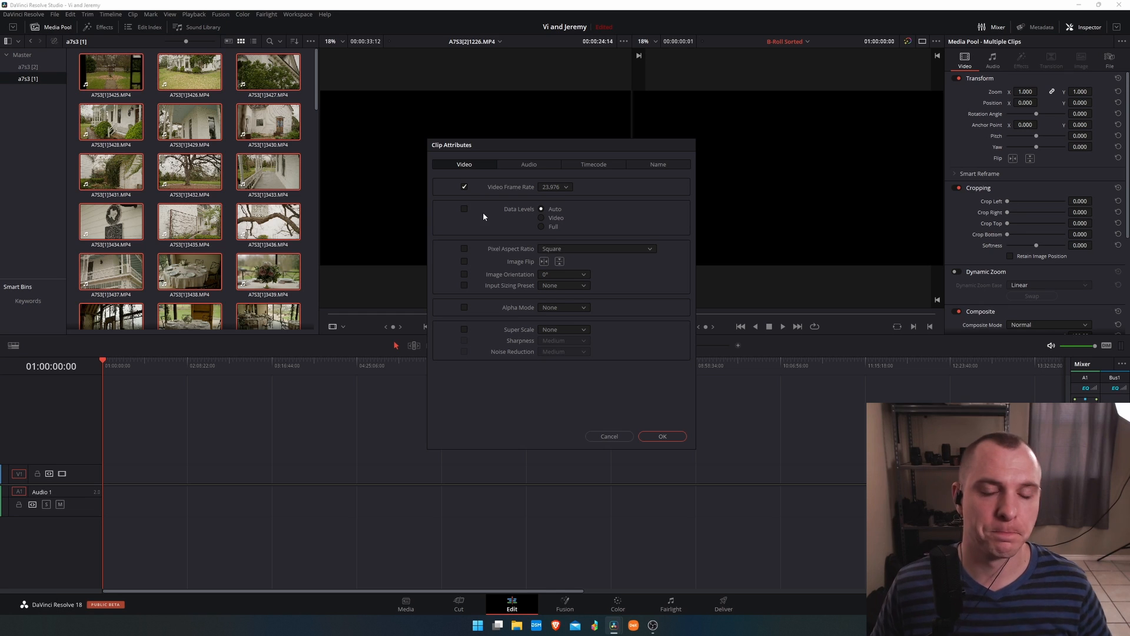
{"action": "left_click", "coordinate": [679, 439]}
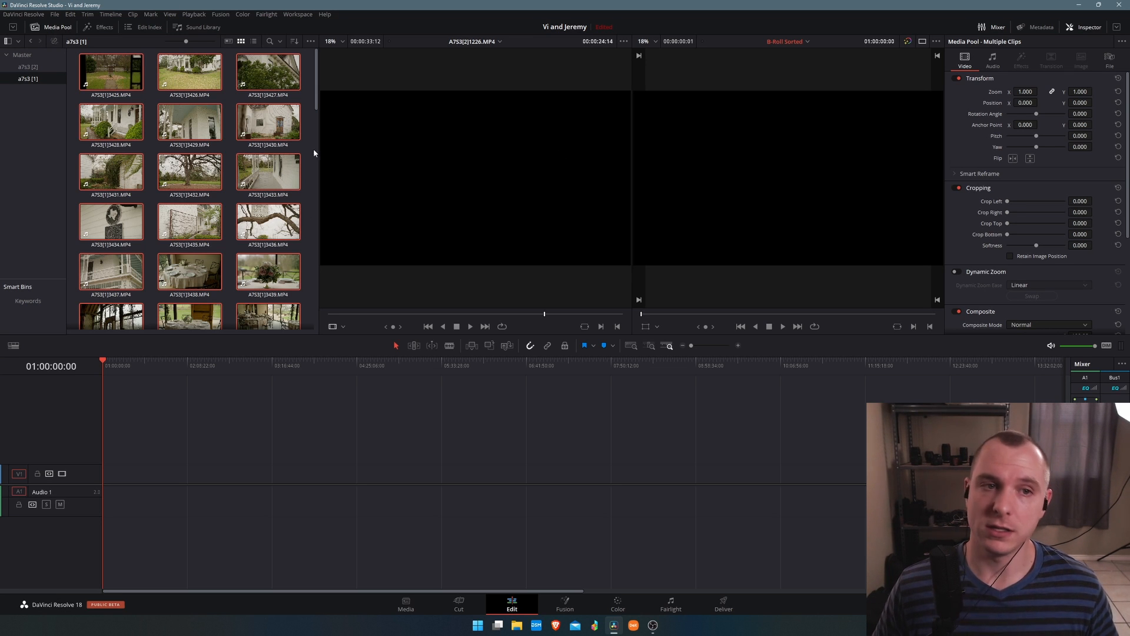
Add the selected clips to the timeline and delete their audio portion.
{"action": "left_click_drag", "start_coordinate": [125, 68], "coordinate": [101, 474]}
{"action": "left_click_drag", "start_coordinate": [298, 531], "coordinate": [73, 491]}
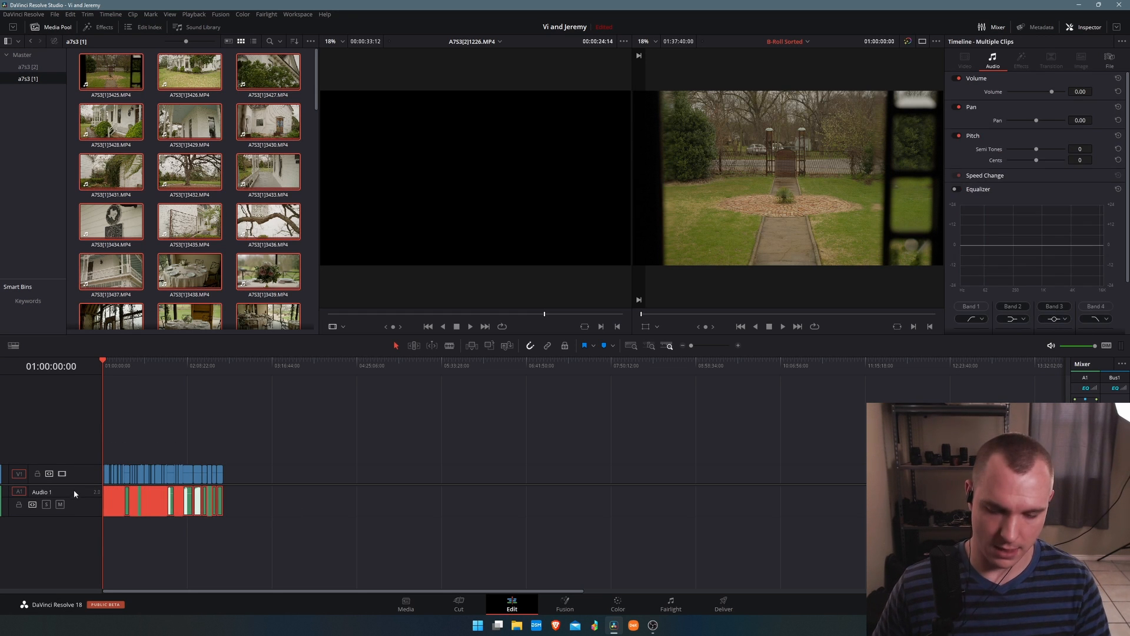
{"action": "key", "text": "Delete"}
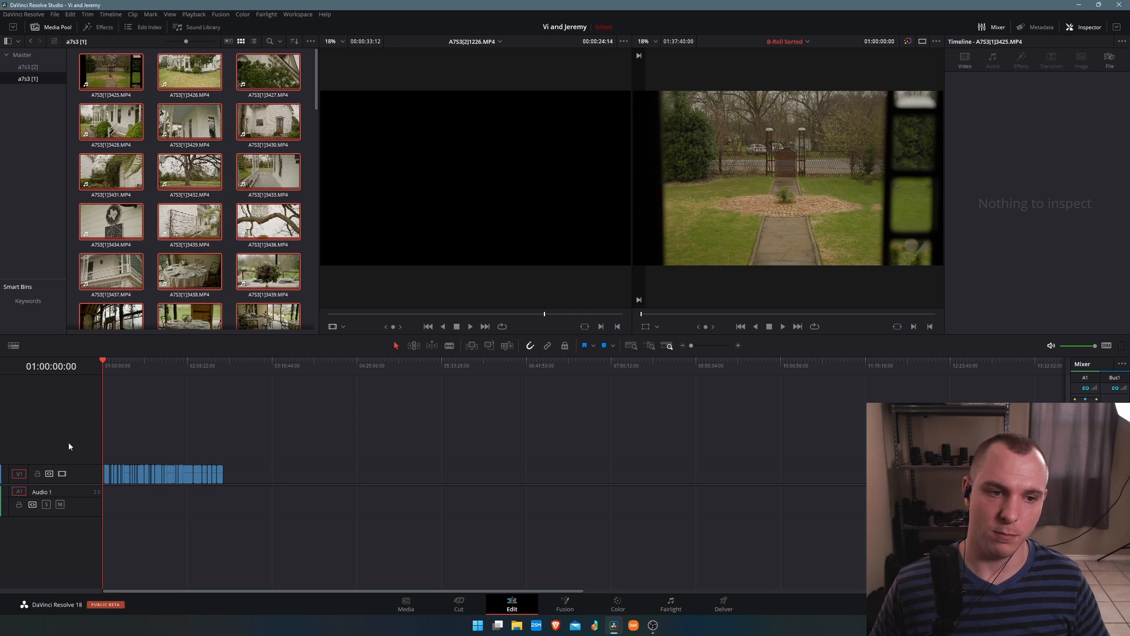
Undo the audio deletion and the clip placement on the timeline.
{"action": "scroll", "coordinate": [47, 449], "scroll_direction": "up", "scroll_amount": 5}
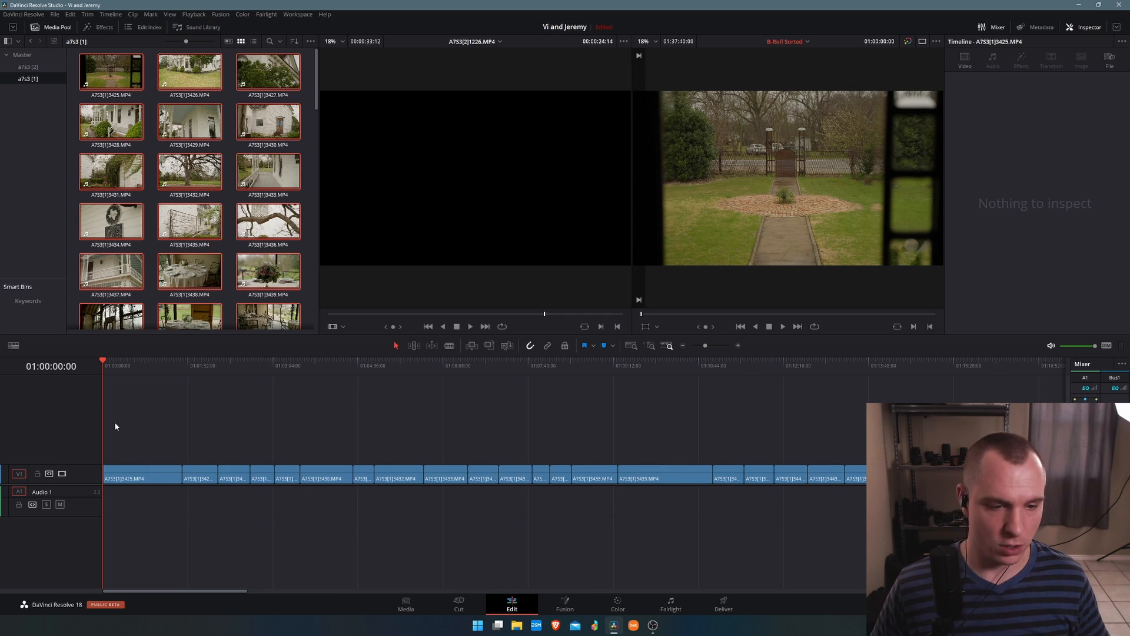
{"action": "key", "text": "ctrl+z"}
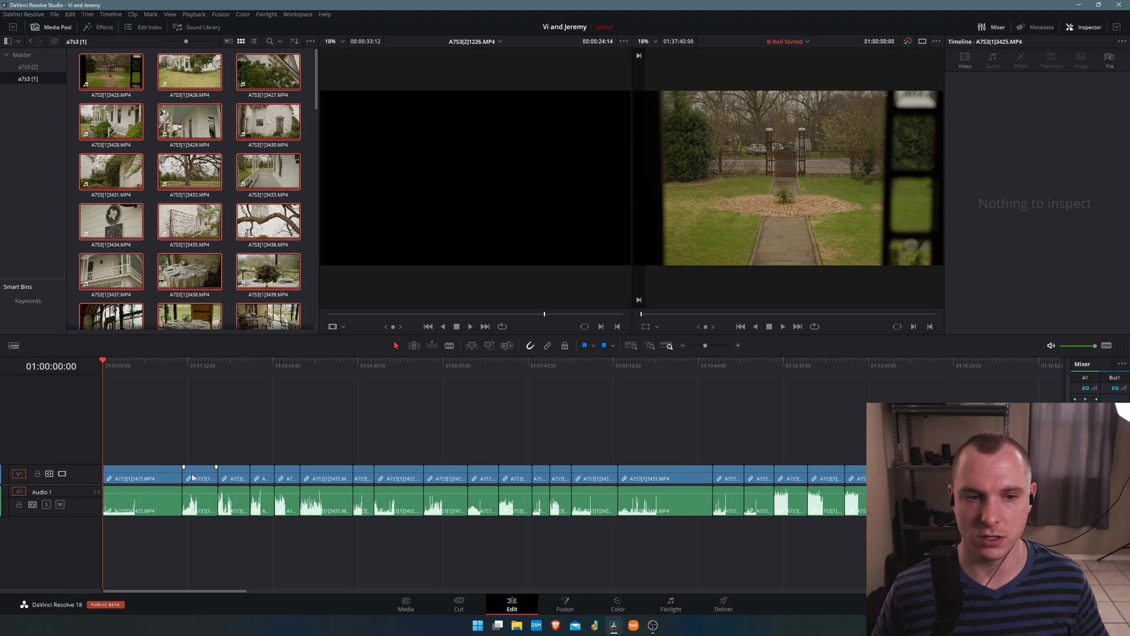
{"action": "key", "text": "ctrl+z"}
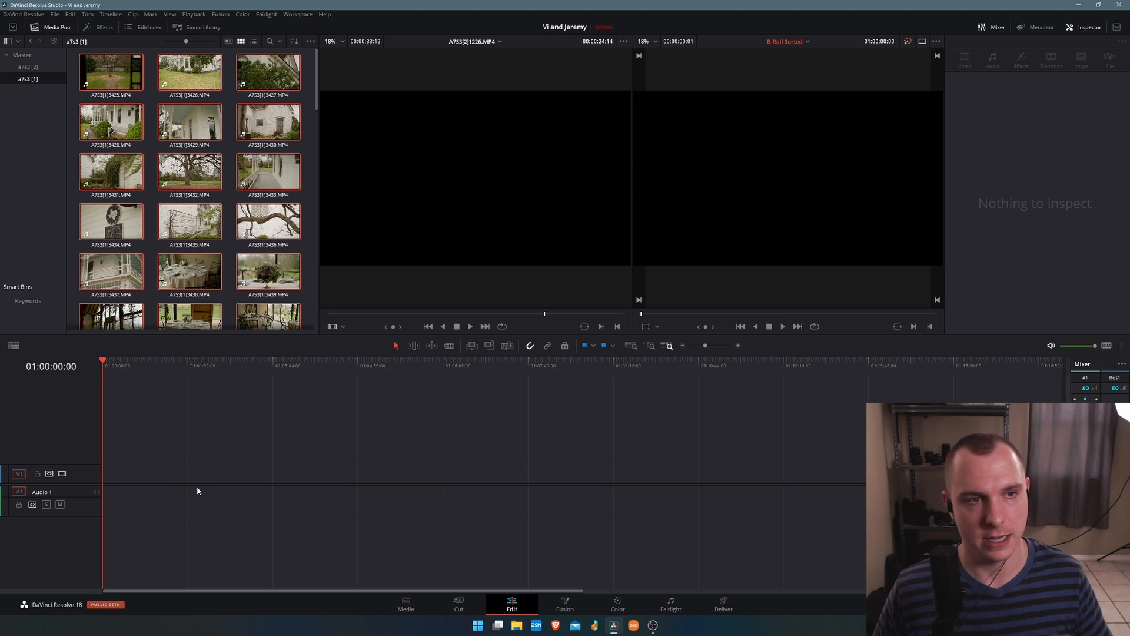
Select all clips in the a7s3 [2] bin.
{"action": "left_click", "coordinate": [33, 66]}
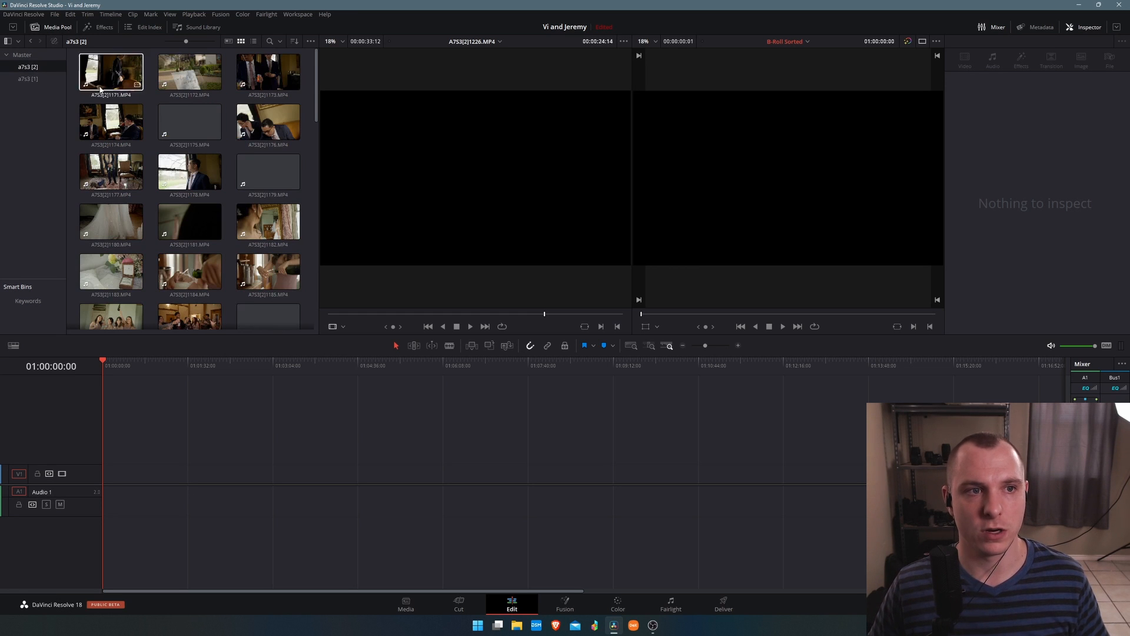
{"action": "left_click", "coordinate": [139, 88]}
{"action": "scroll", "coordinate": [213, 139], "scroll_direction": "down", "scroll_amount": 10}
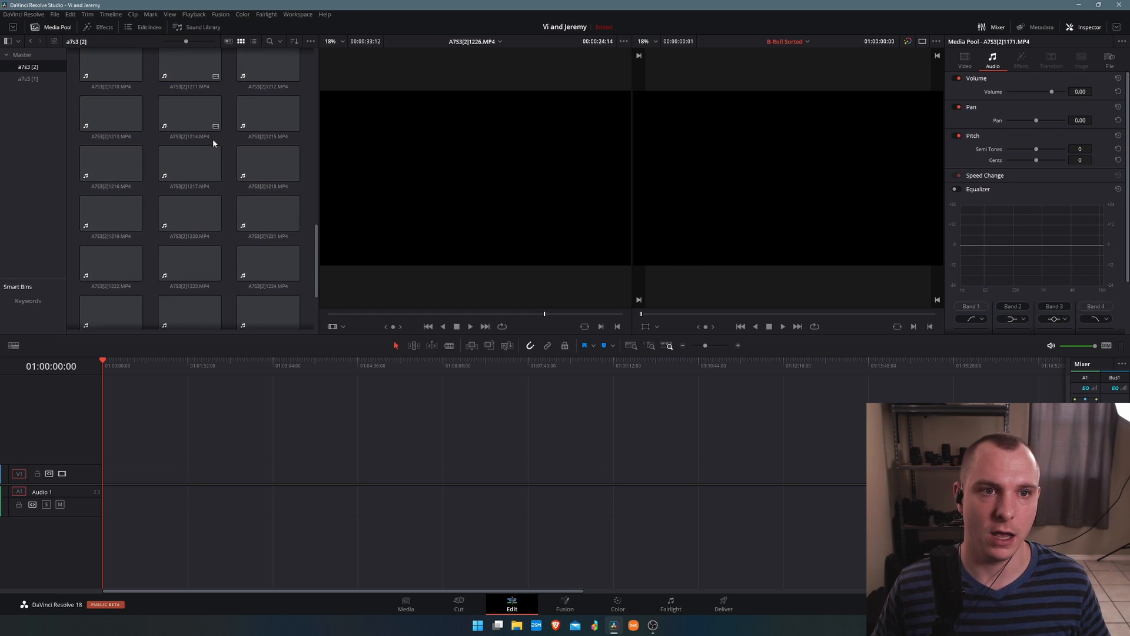
{"action": "left_click", "coordinate": [268, 294], "text": "shift"}
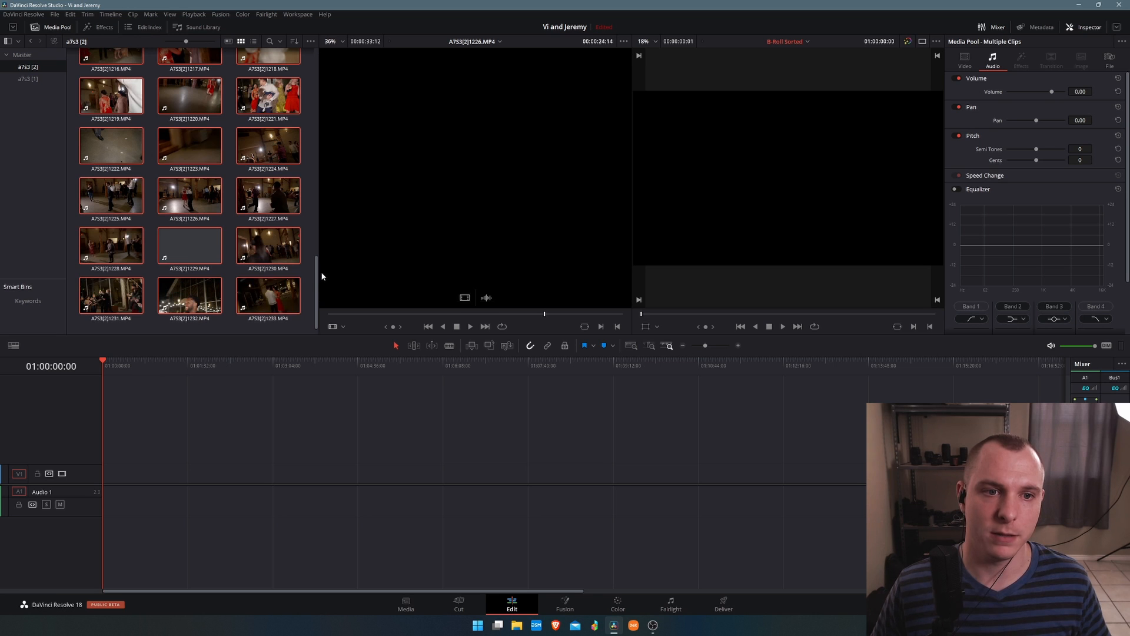
{"action": "scroll", "coordinate": [317, 222], "scroll_direction": "up", "scroll_amount": 3}
{"action": "scroll", "coordinate": [317, 222], "scroll_direction": "up", "scroll_amount": 10}
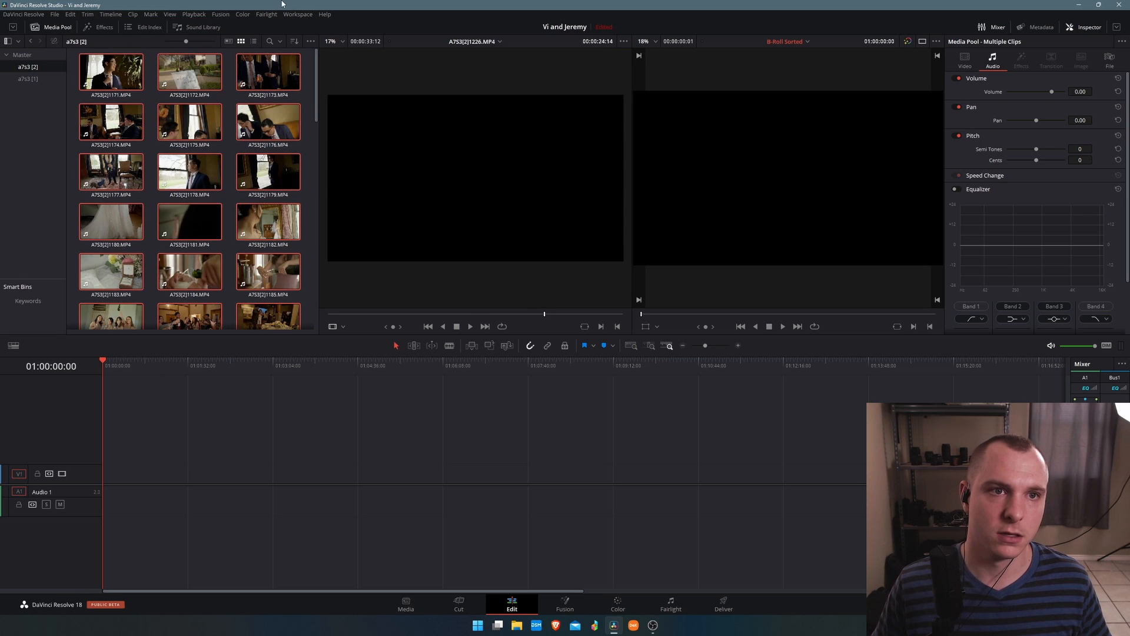
Set the a7s3 [2] bin clips' video frame rate to 23.976 in Clip Attributes.
{"action": "right_click", "coordinate": [118, 77]}
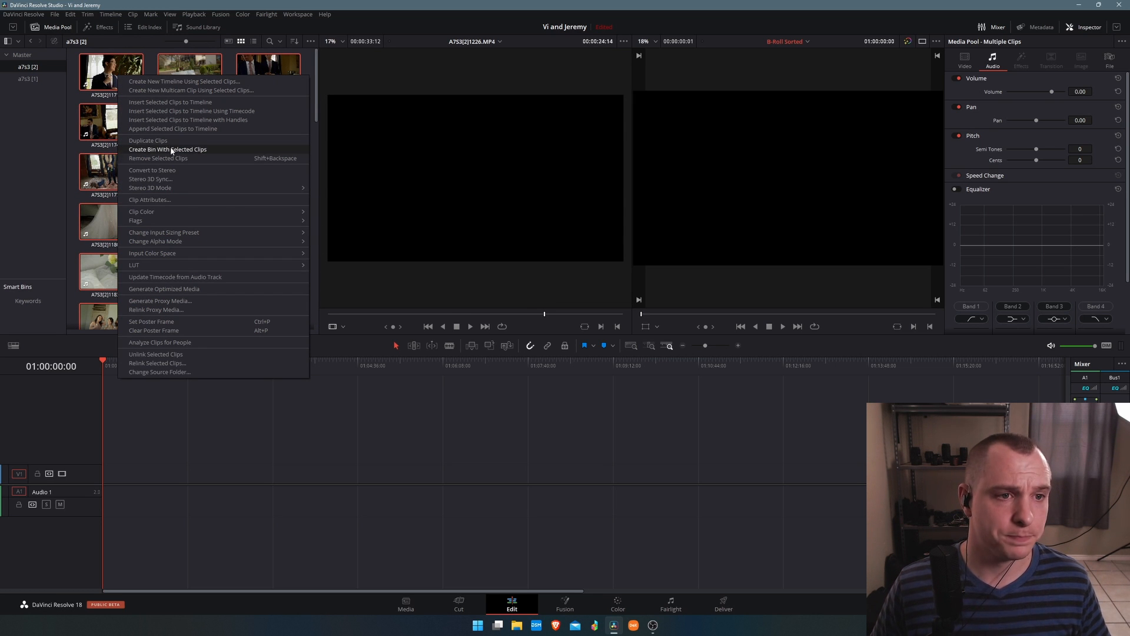
{"action": "left_click", "coordinate": [171, 200]}
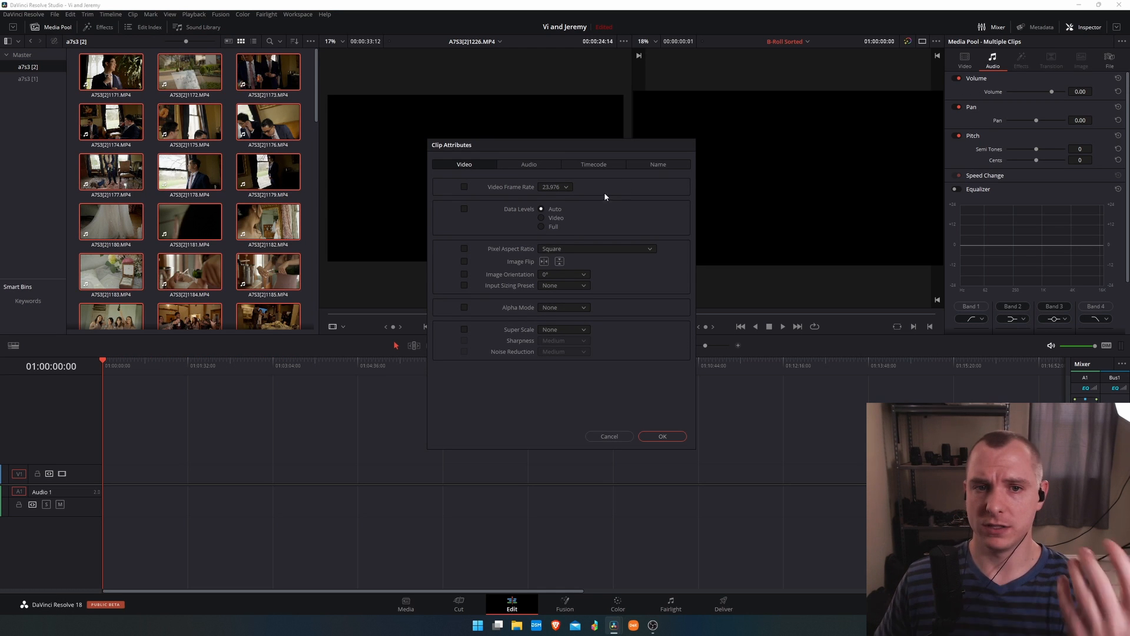
{"action": "left_click", "coordinate": [560, 186]}
{"action": "left_click", "coordinate": [552, 231]}
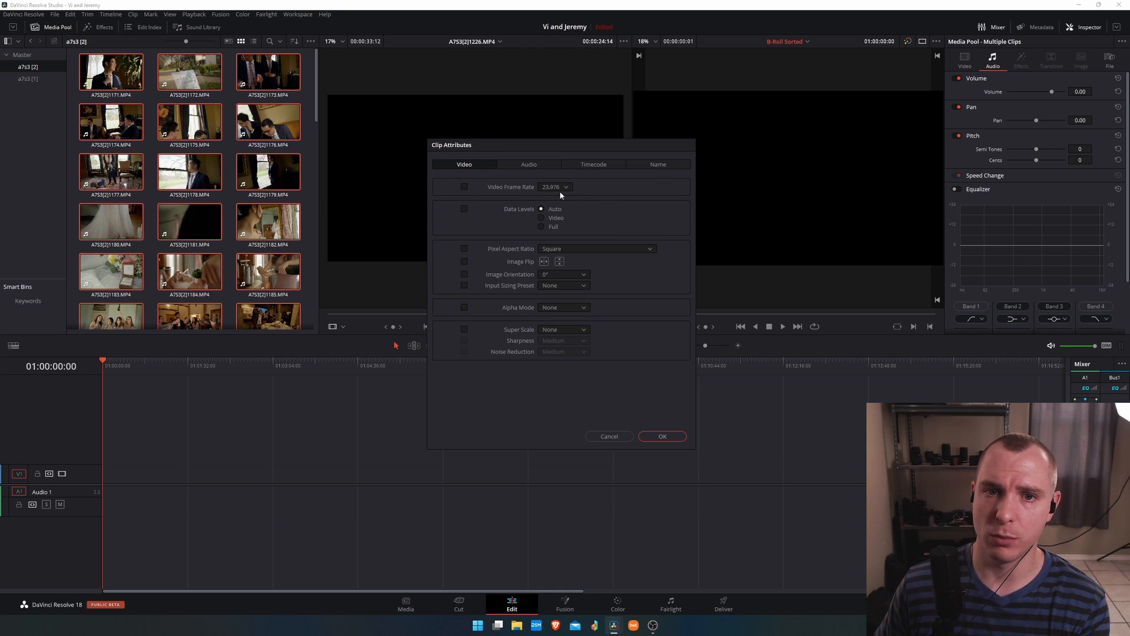
{"action": "left_click", "coordinate": [560, 187]}
{"action": "left_click", "coordinate": [555, 229]}
{"action": "left_click", "coordinate": [550, 187]}
{"action": "left_click", "coordinate": [557, 229]}
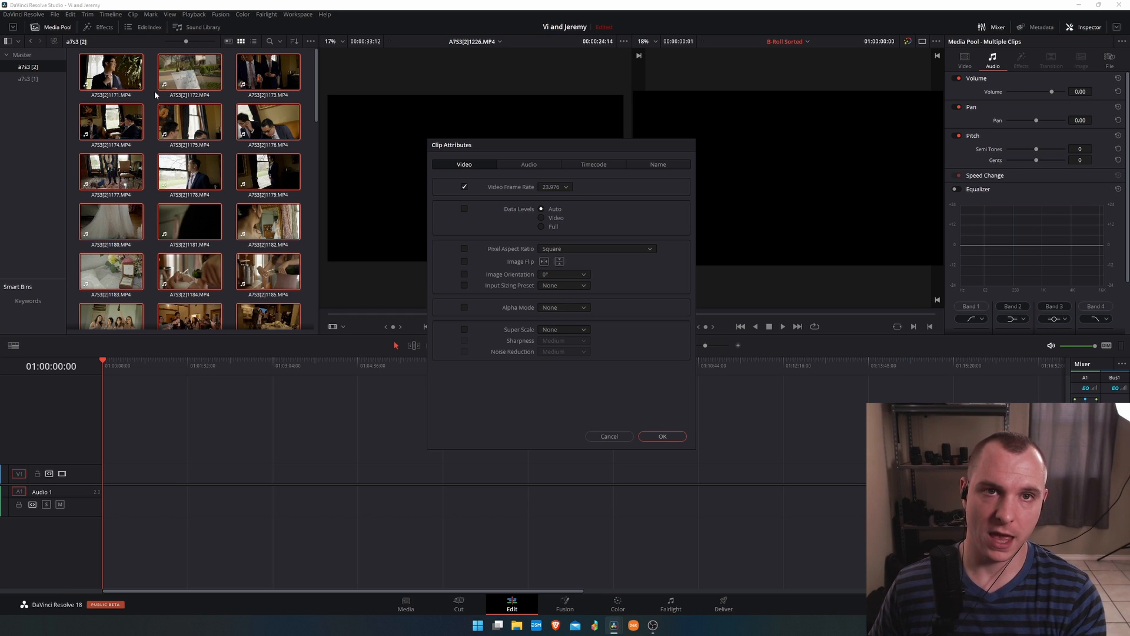
{"action": "left_click_drag", "start_coordinate": [541, 146], "coordinate": [562, 167]}
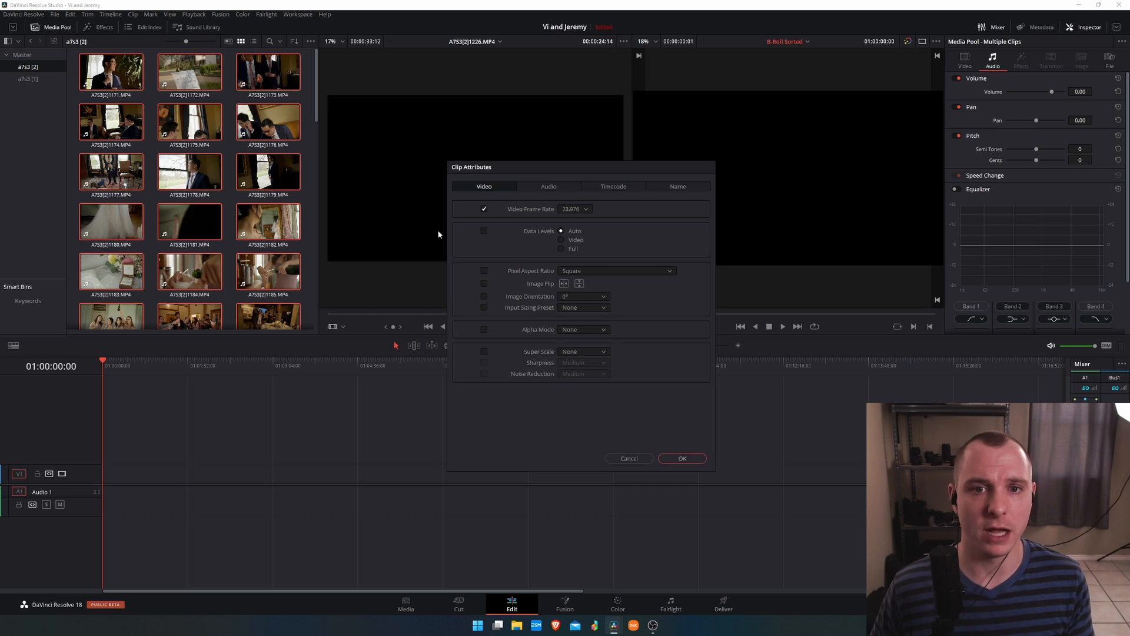
{"action": "left_click", "coordinate": [575, 211]}
{"action": "left_click", "coordinate": [582, 256]}
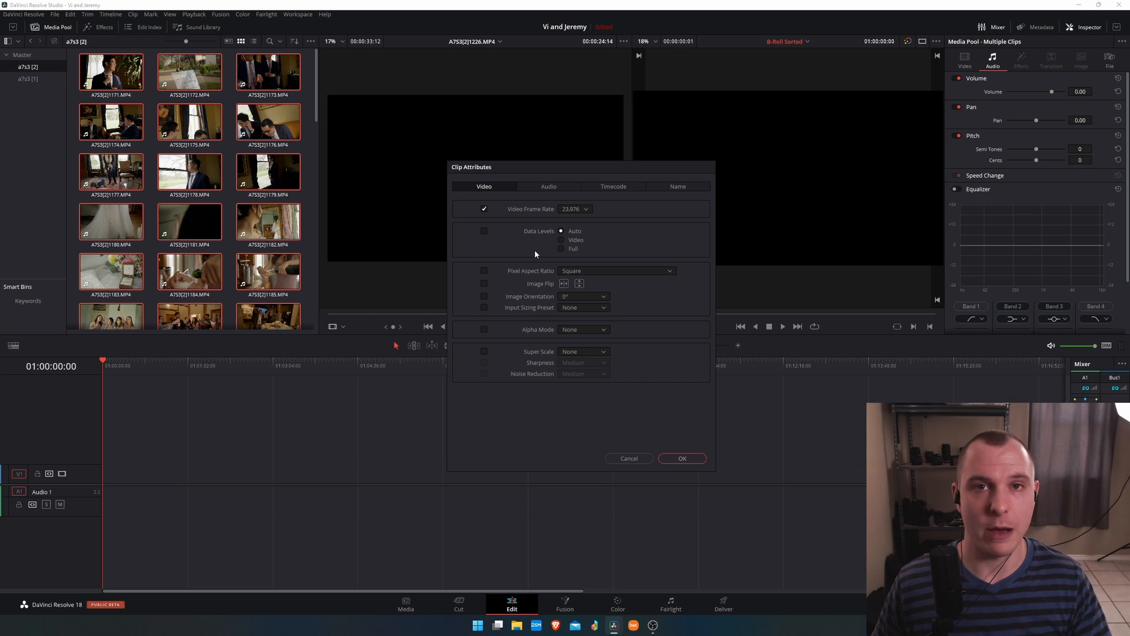
{"action": "left_click", "coordinate": [686, 460]}
Add all a7s3 [1] clips to the start of the timeline and delete their audio portion.
{"action": "scroll", "coordinate": [660, 517], "scroll_direction": "down", "scroll_amount": 5}
{"action": "scroll", "coordinate": [210, 463], "scroll_direction": "up", "scroll_amount": 5}
{"action": "scroll", "coordinate": [160, 463], "scroll_direction": "down", "scroll_amount": 3}
{"action": "left_click", "coordinate": [410, 442]}
{"action": "mouse_move", "coordinate": [100, 360]}
{"action": "left_mouse_down"}
{"action": "mouse_move", "coordinate": [130, 362]}
{"action": "mouse_move", "coordinate": [98, 360]}
{"action": "left_mouse_up"}
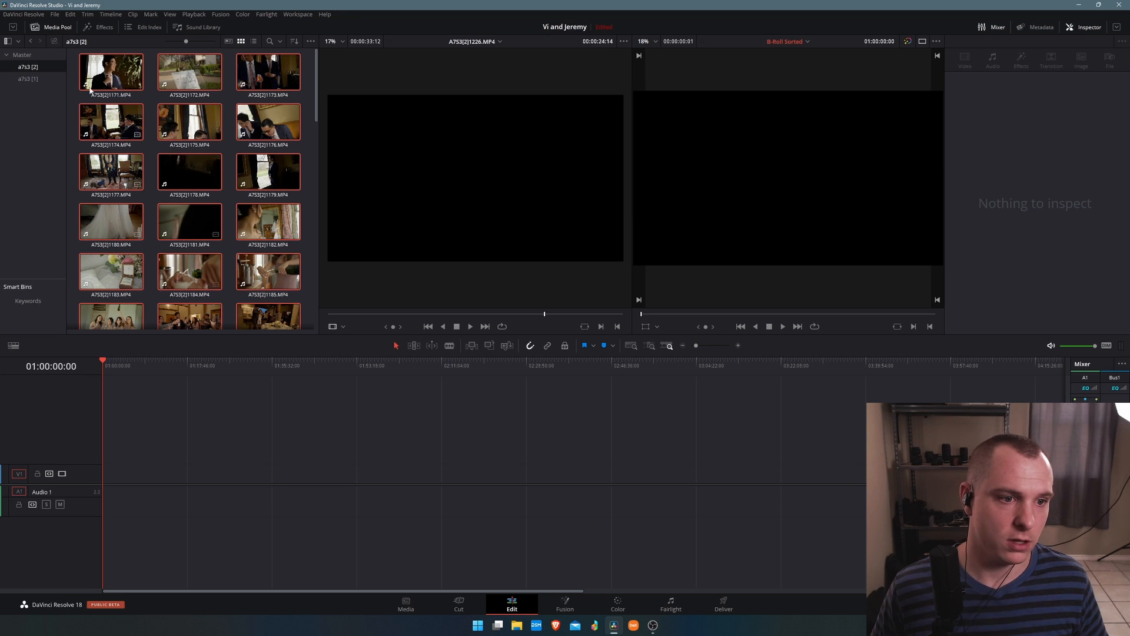
{"action": "left_click", "coordinate": [28, 78]}
{"action": "scroll", "coordinate": [194, 200], "scroll_direction": "down", "scroll_amount": 10}
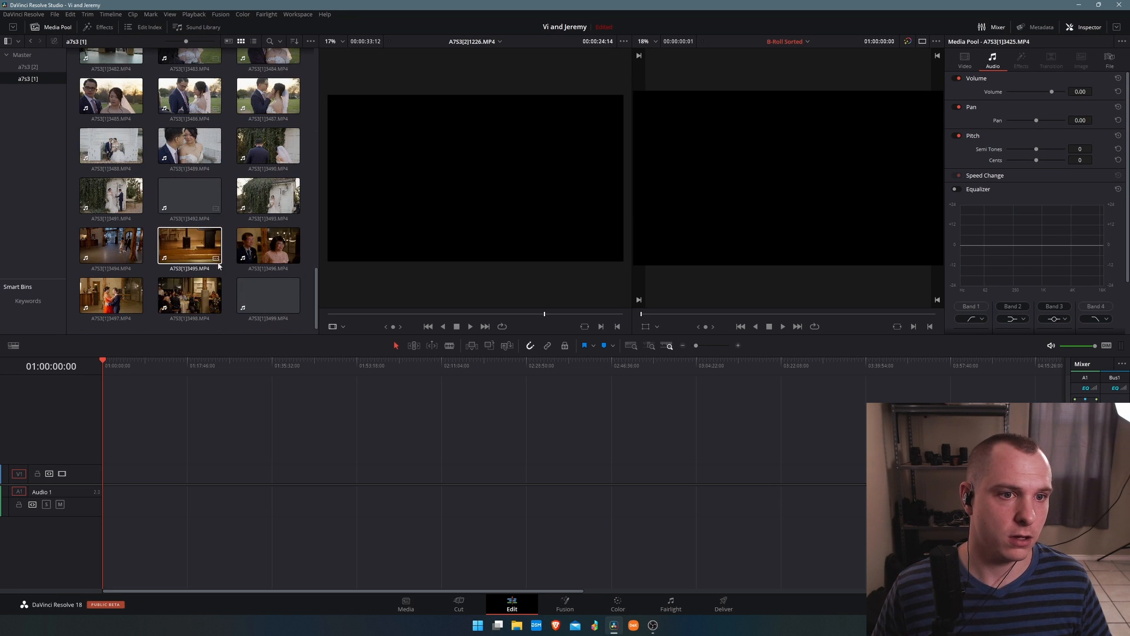
{"action": "key", "text": "ctrl+a"}
{"action": "left_click_drag", "start_coordinate": [203, 250], "coordinate": [97, 485]}
{"action": "left_click_drag", "start_coordinate": [652, 568], "coordinate": [83, 507]}
{"action": "key", "text": "Delete"}
Select a range of a7s3 [2] clips and add them to the timeline after the existing clips.
{"action": "left_click", "coordinate": [29, 66]}
{"action": "scroll", "coordinate": [154, 147], "scroll_direction": "up", "scroll_amount": 12}
{"action": "left_click", "coordinate": [119, 77]}
{"action": "scroll", "coordinate": [236, 275], "scroll_direction": "down", "scroll_amount": 4}
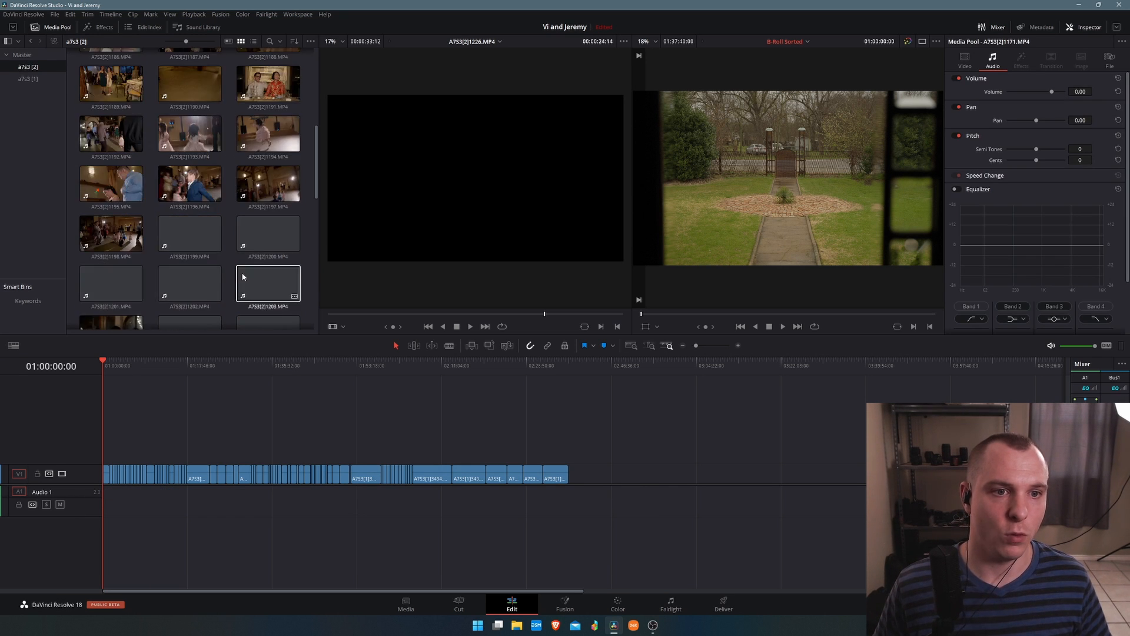
{"action": "scroll", "coordinate": [240, 277], "scroll_direction": "down", "scroll_amount": 10}
{"action": "left_click", "coordinate": [267, 294], "text": "shift"}
{"action": "left_click_drag", "start_coordinate": [267, 294], "coordinate": [586, 502]}
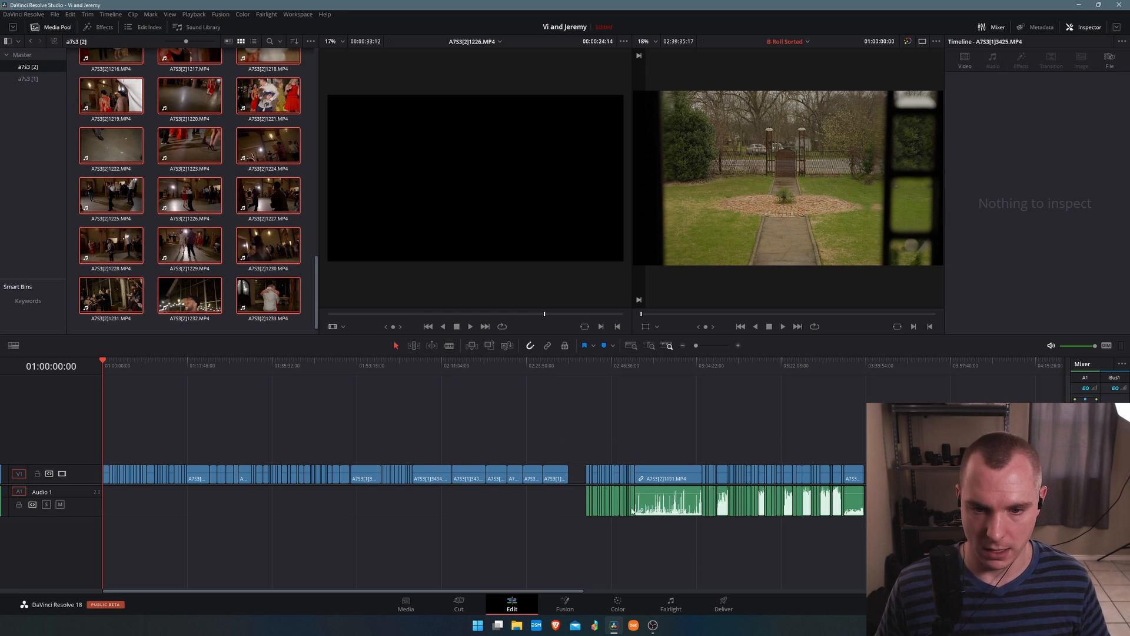
Remove the just-added a7s3 [2] clips from the timeline.
{"action": "left_click", "coordinate": [586, 363]}
{"action": "scroll", "coordinate": [600, 388], "scroll_direction": "up", "scroll_amount": 8}
{"action": "left_click_drag", "start_coordinate": [613, 398], "coordinate": [378, 452]}
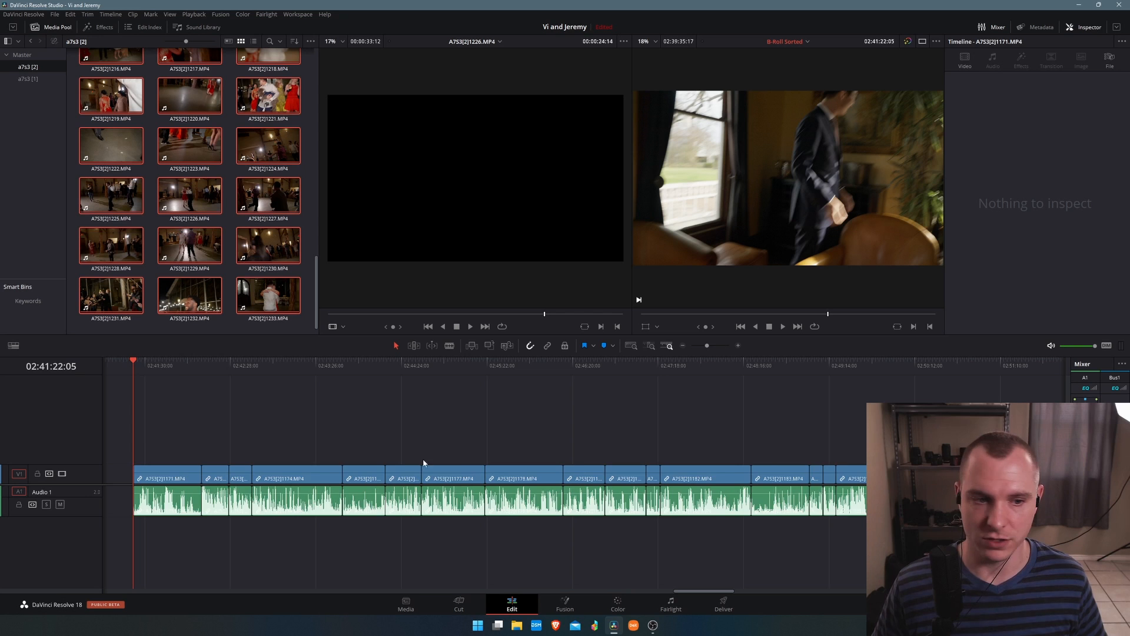
{"action": "scroll", "coordinate": [465, 464], "scroll_direction": "down", "scroll_amount": 3}
{"action": "scroll", "coordinate": [465, 463], "scroll_direction": "down", "scroll_amount": 10}
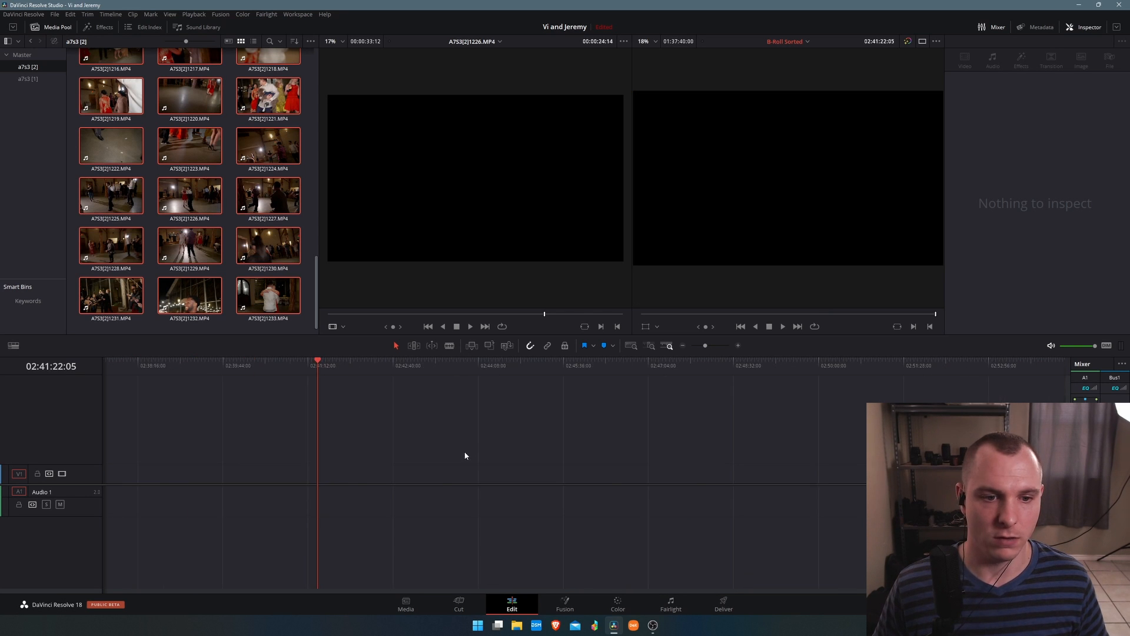
{"action": "scroll", "coordinate": [86, 70], "scroll_direction": "up", "scroll_amount": 6}
{"action": "scroll", "coordinate": [86, 70], "scroll_direction": "up", "scroll_amount": 5}
Check the selected a7s3 [2] clips' frame rate in Clip Attributes.
{"action": "right_click", "coordinate": [115, 72]}
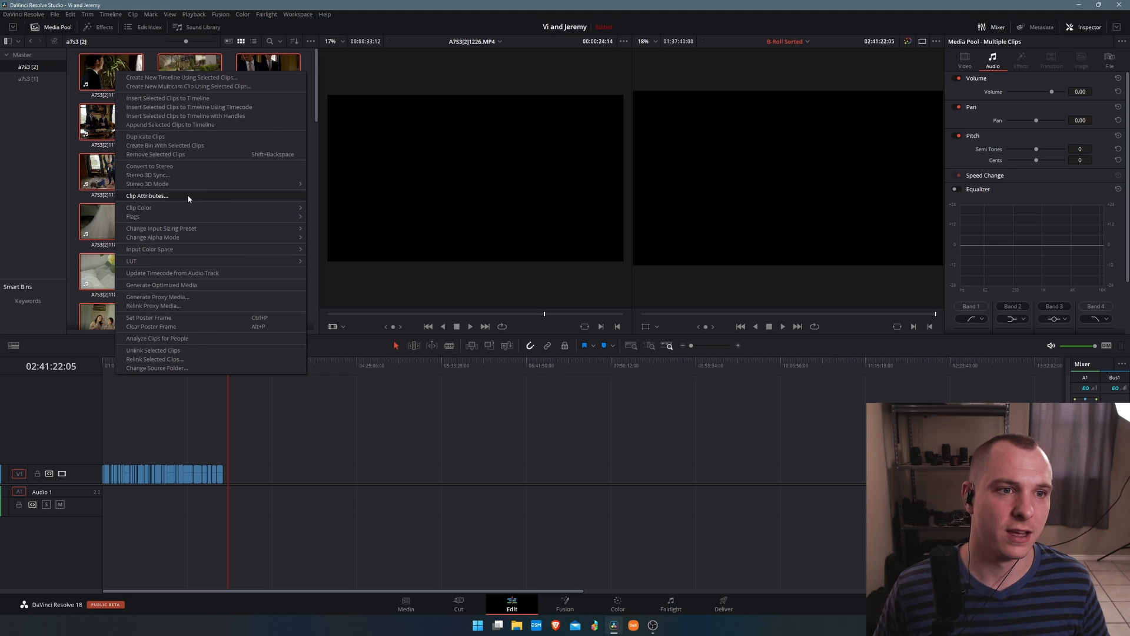
{"action": "left_click", "coordinate": [187, 195]}
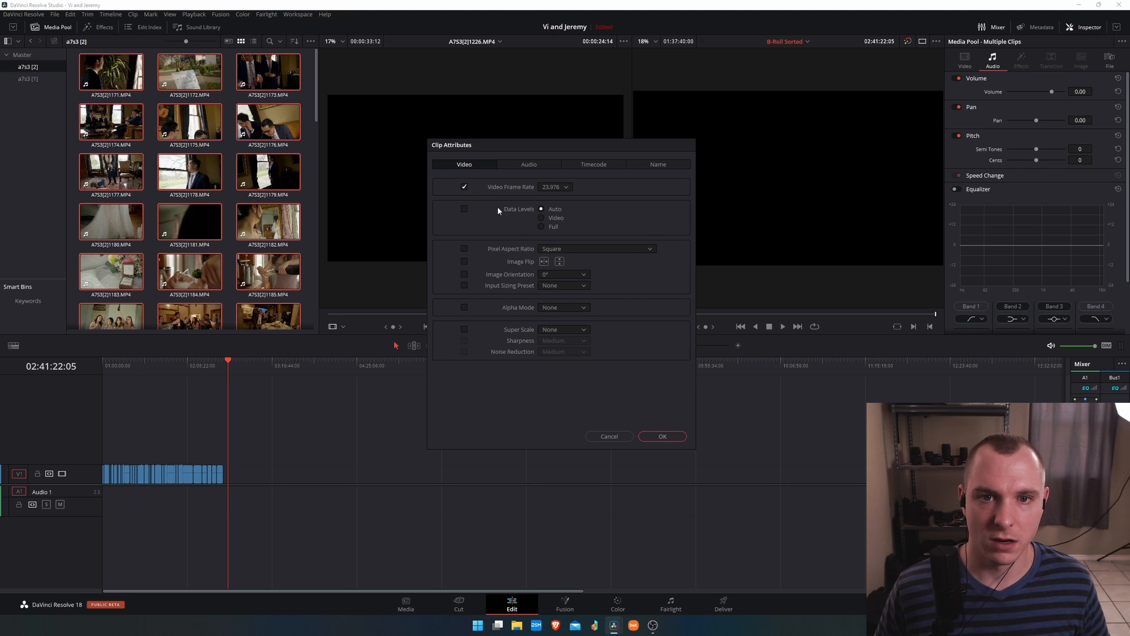
{"action": "left_click", "coordinate": [665, 435]}
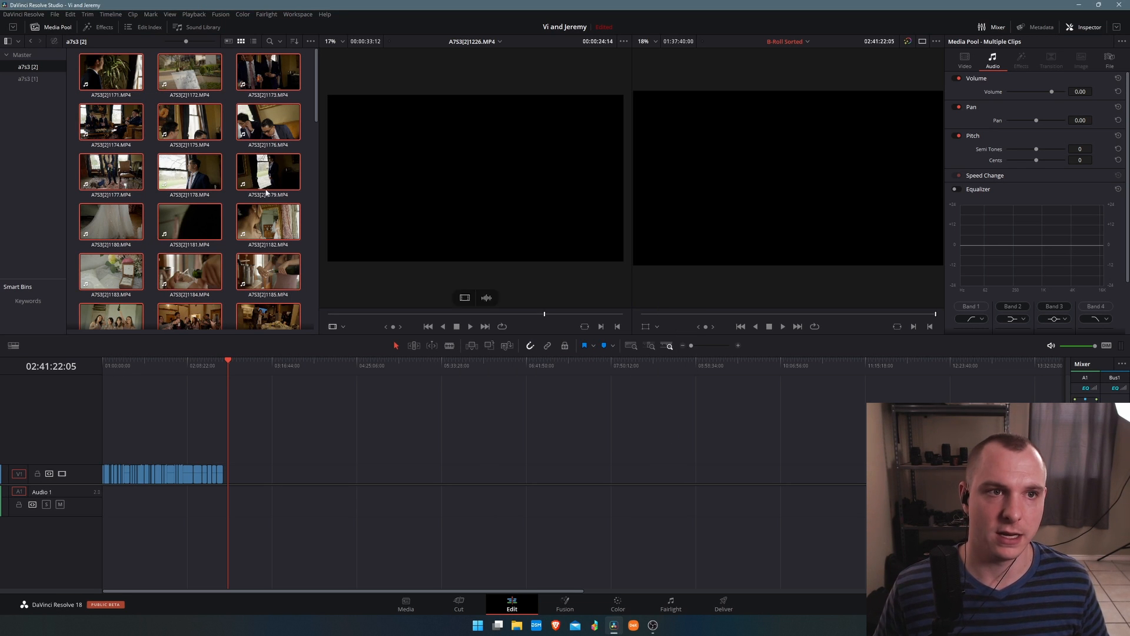
Add the a7s3 [2] clips to the timeline after the a7s3 [1] clips and delete their audio portion.
{"action": "left_click_drag", "start_coordinate": [120, 77], "coordinate": [232, 485]}
{"action": "scroll", "coordinate": [241, 478], "scroll_direction": "up", "scroll_amount": 10}
{"action": "scroll", "coordinate": [365, 490], "scroll_direction": "down", "scroll_amount": 5}
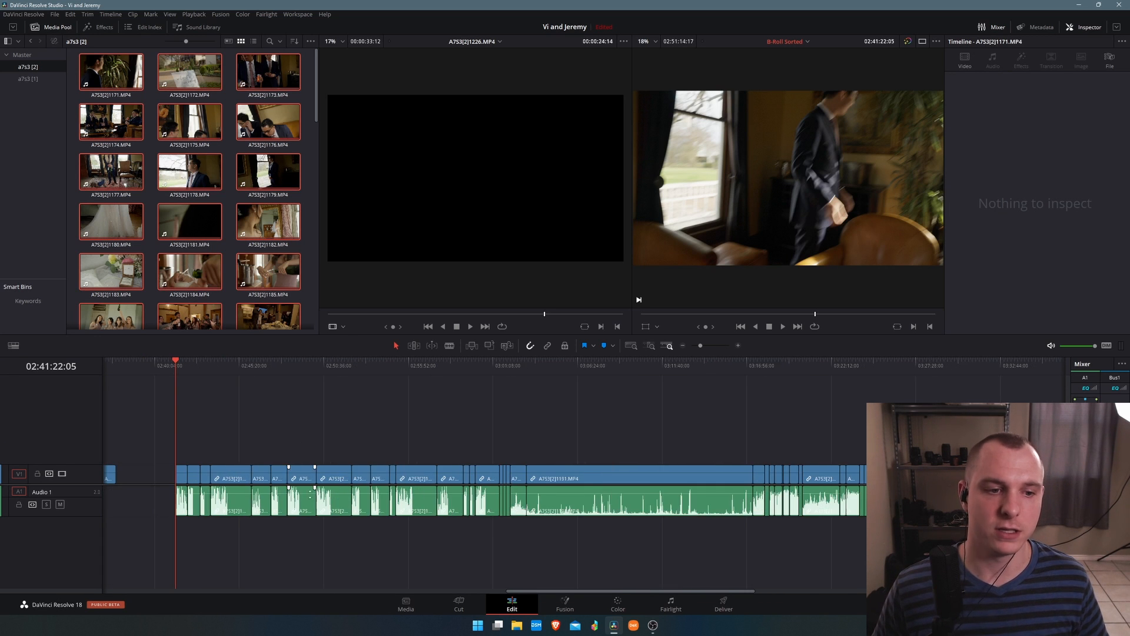
{"action": "scroll", "coordinate": [139, 471], "scroll_direction": "up", "scroll_amount": 5}
{"action": "scroll", "coordinate": [414, 480], "scroll_direction": "up", "scroll_amount": 4}
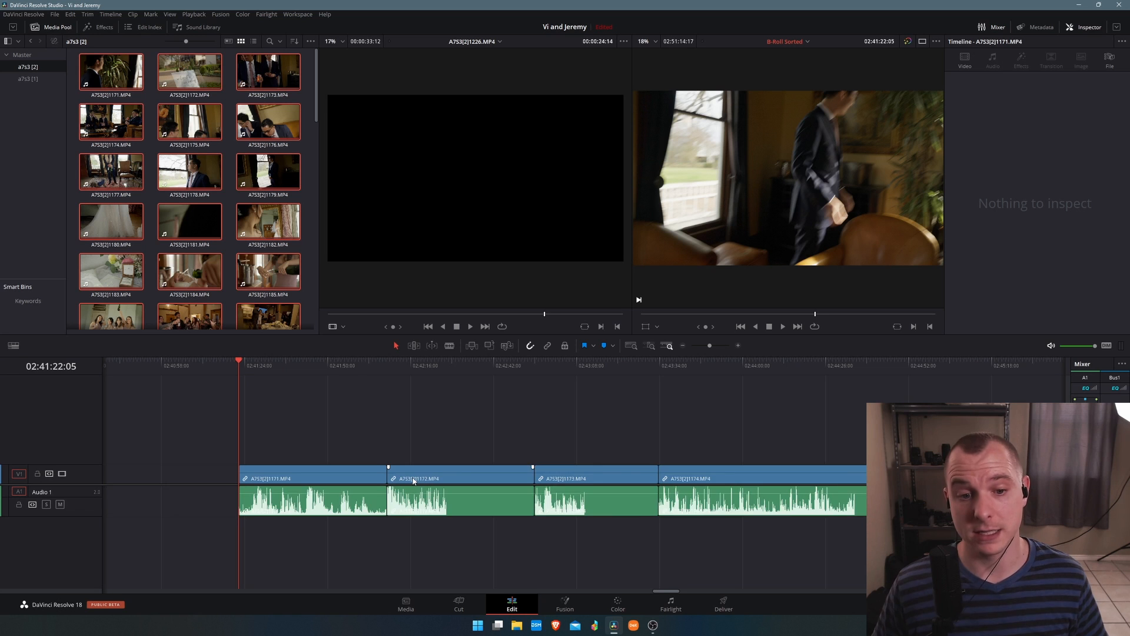
{"action": "left_click_drag", "start_coordinate": [404, 366], "coordinate": [527, 398]}
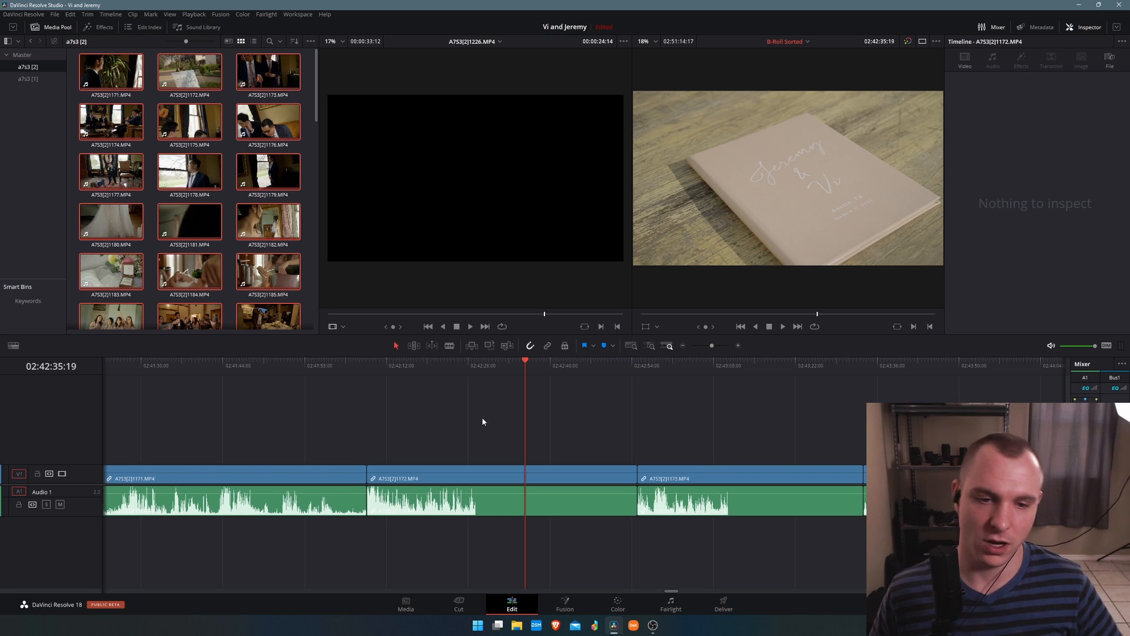
{"action": "scroll", "coordinate": [475, 412], "scroll_direction": "down", "scroll_amount": 10}
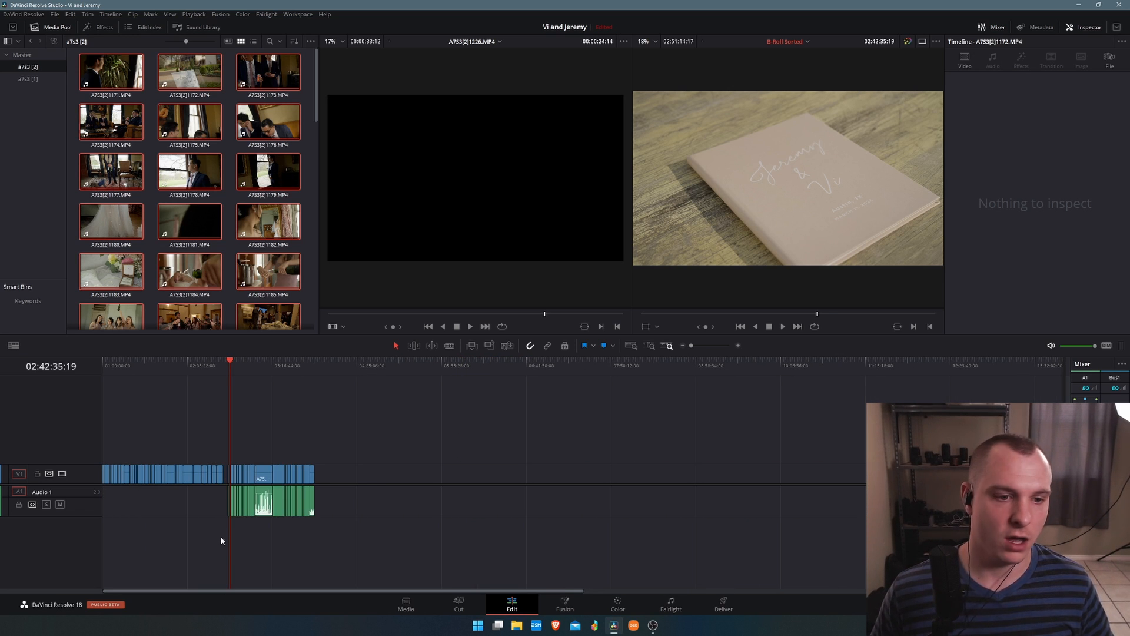
{"action": "left_click_drag", "start_coordinate": [219, 544], "coordinate": [365, 487]}
{"action": "key", "text": "Delete"}
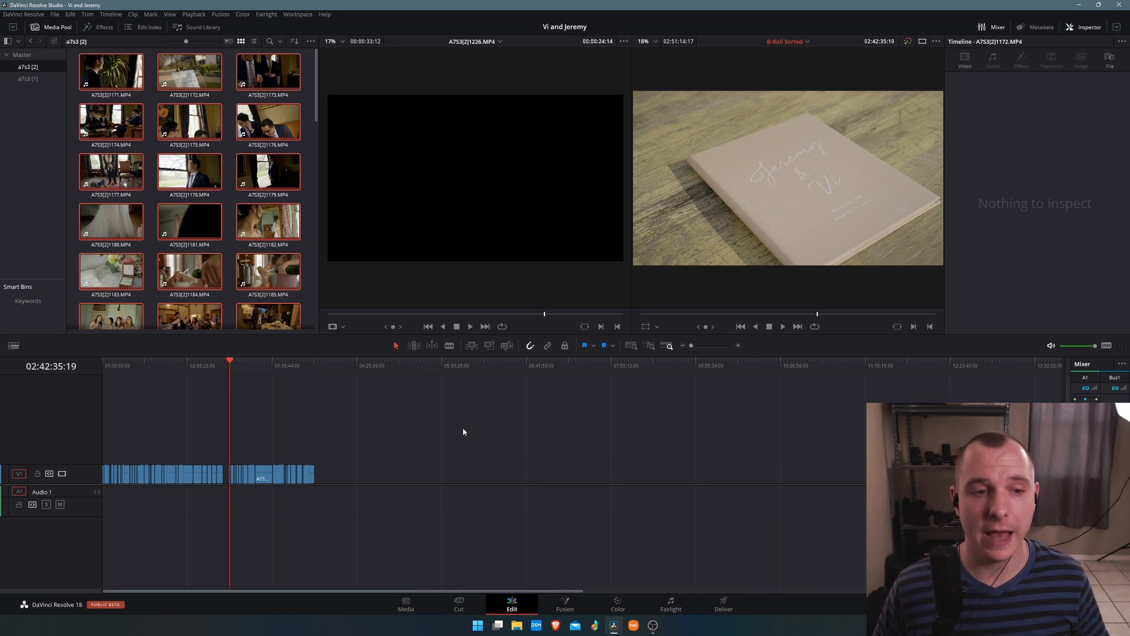
Hide the media pool and review the assembled B-Roll Sorted timeline from its start.
{"action": "left_click_drag", "start_coordinate": [217, 366], "coordinate": [102, 433]}
{"action": "scroll", "coordinate": [1, 449], "scroll_direction": "up", "scroll_amount": 5}
{"action": "scroll", "coordinate": [15, 454], "scroll_direction": "down", "scroll_amount": 6}
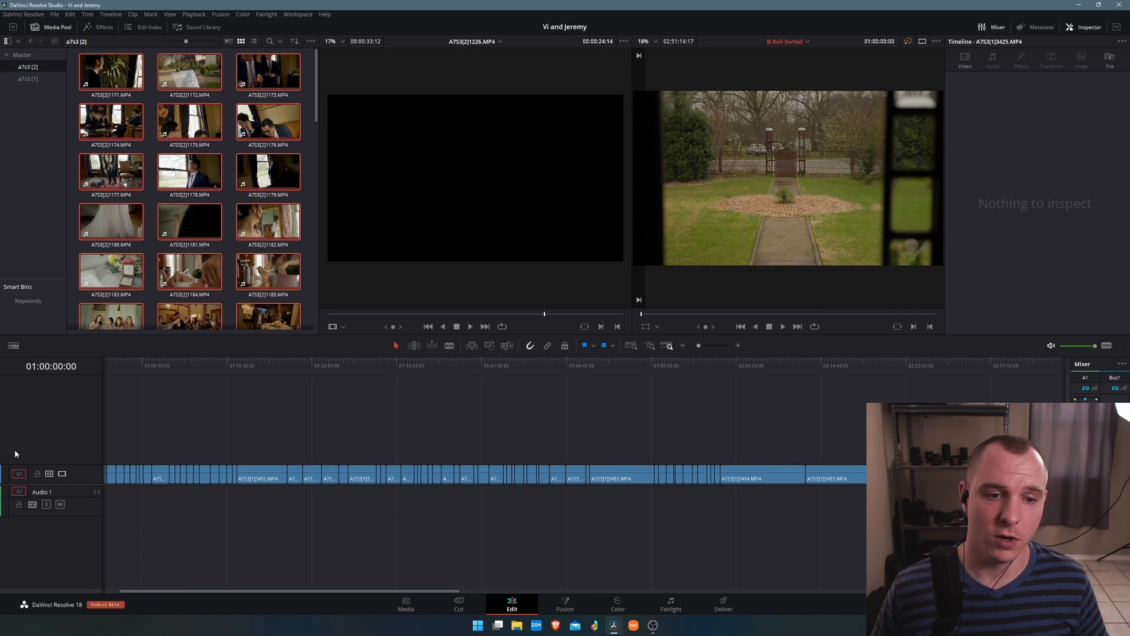
{"action": "scroll", "coordinate": [15, 454], "scroll_direction": "up", "scroll_amount": 3}
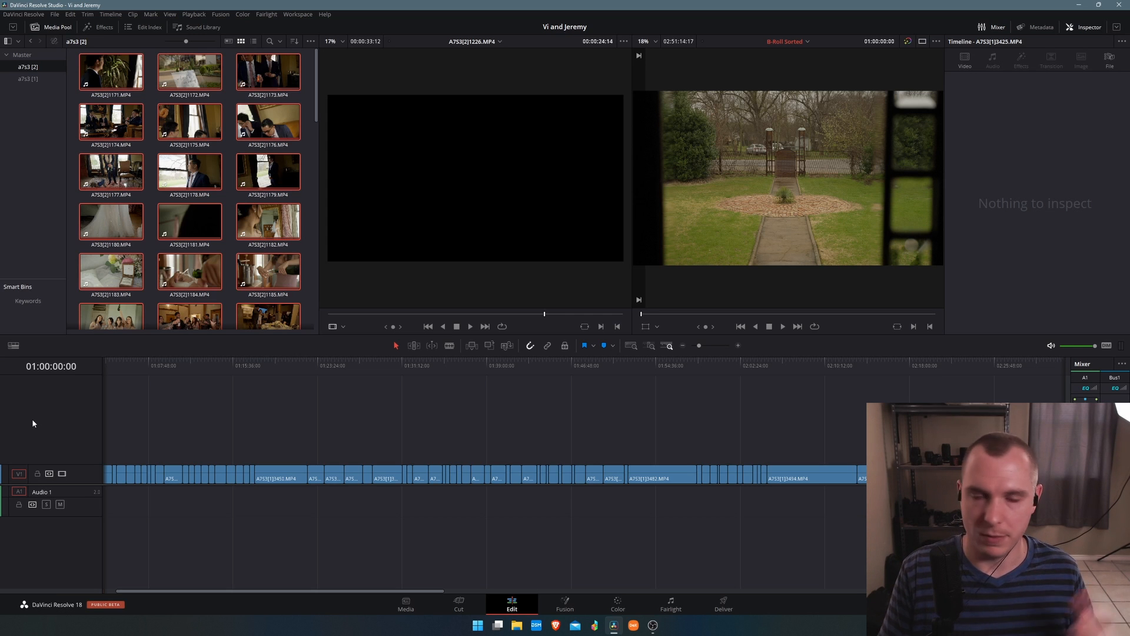
{"action": "key", "text": "ctrl+equal"}
{"action": "key", "text": "ctrl+equal"}
{"action": "key", "text": "ctrl+equal"}
{"action": "key", "text": "ctrl+equal"}
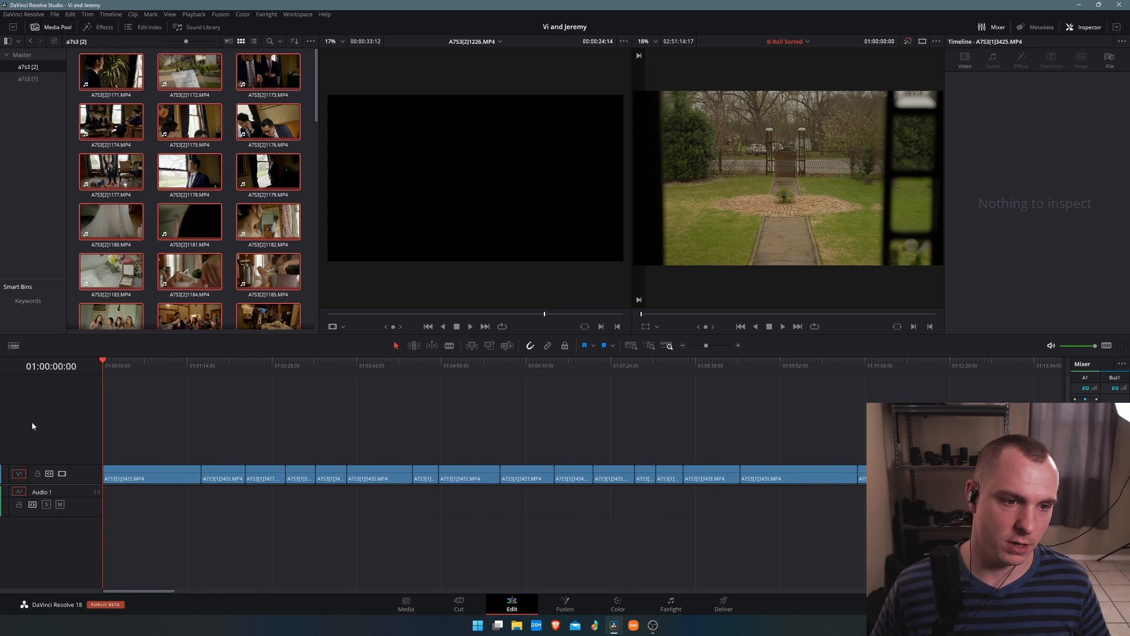
{"action": "left_click_drag", "start_coordinate": [117, 370], "coordinate": [102, 371]}
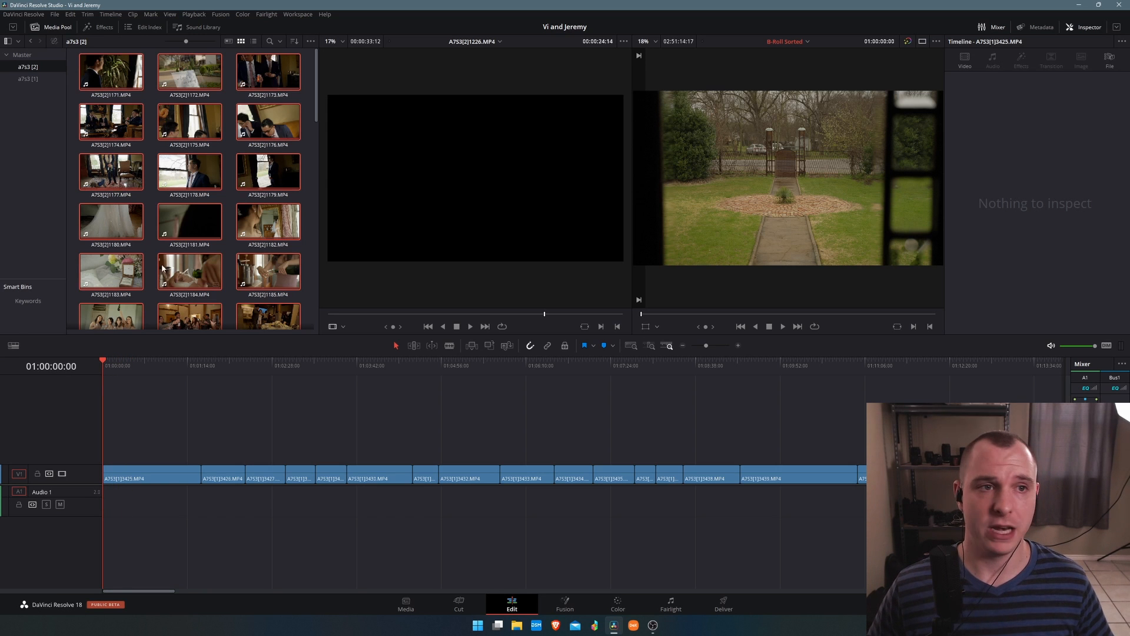
{"action": "left_click", "coordinate": [38, 27]}
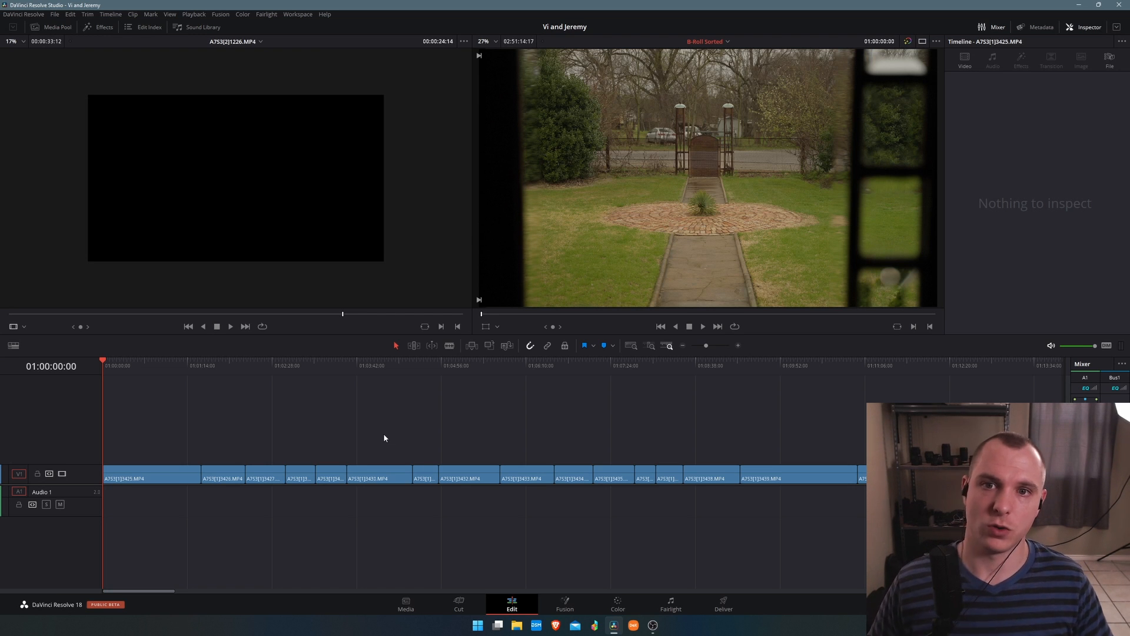
{"action": "scroll", "coordinate": [288, 454], "scroll_direction": "down", "scroll_amount": 5}
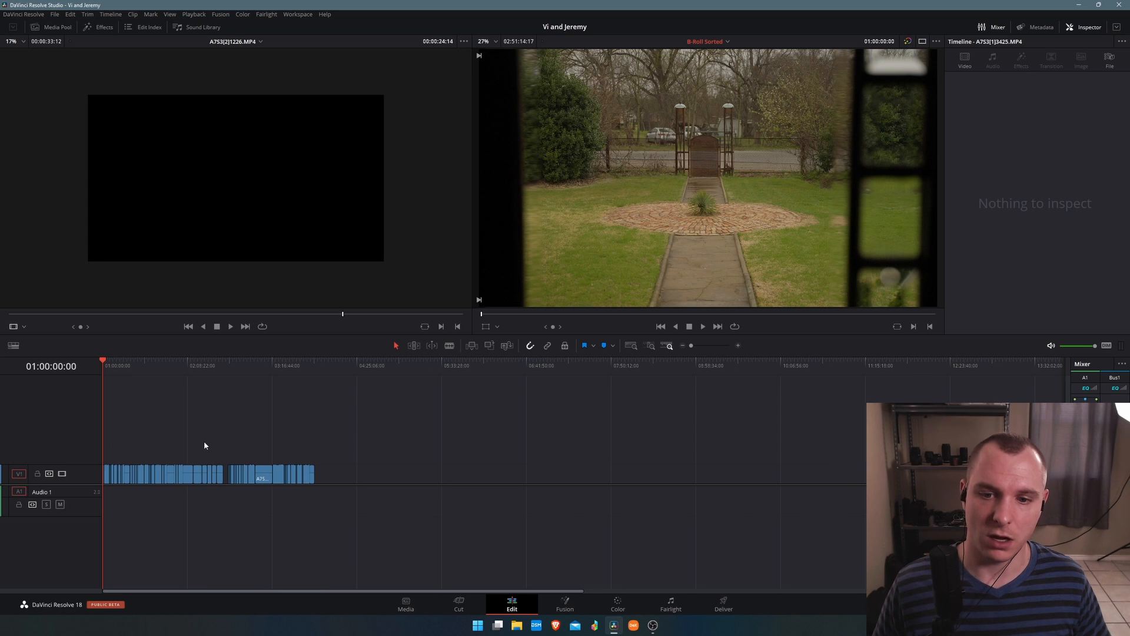
{"action": "scroll", "coordinate": [84, 448], "scroll_direction": "up", "scroll_amount": 5}
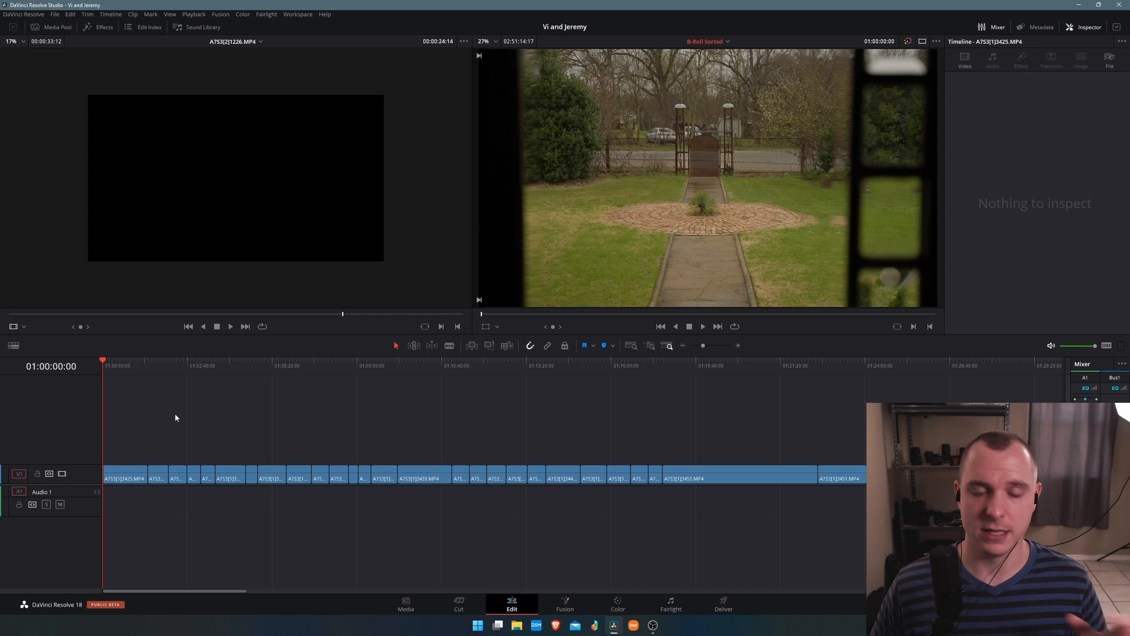
{"action": "scroll", "coordinate": [207, 447], "scroll_direction": "down", "scroll_amount": 8}
{"action": "scroll", "coordinate": [64, 459], "scroll_direction": "up", "scroll_amount": 7}
{"action": "scroll", "coordinate": [64, 459], "scroll_direction": "down", "scroll_amount": 2}
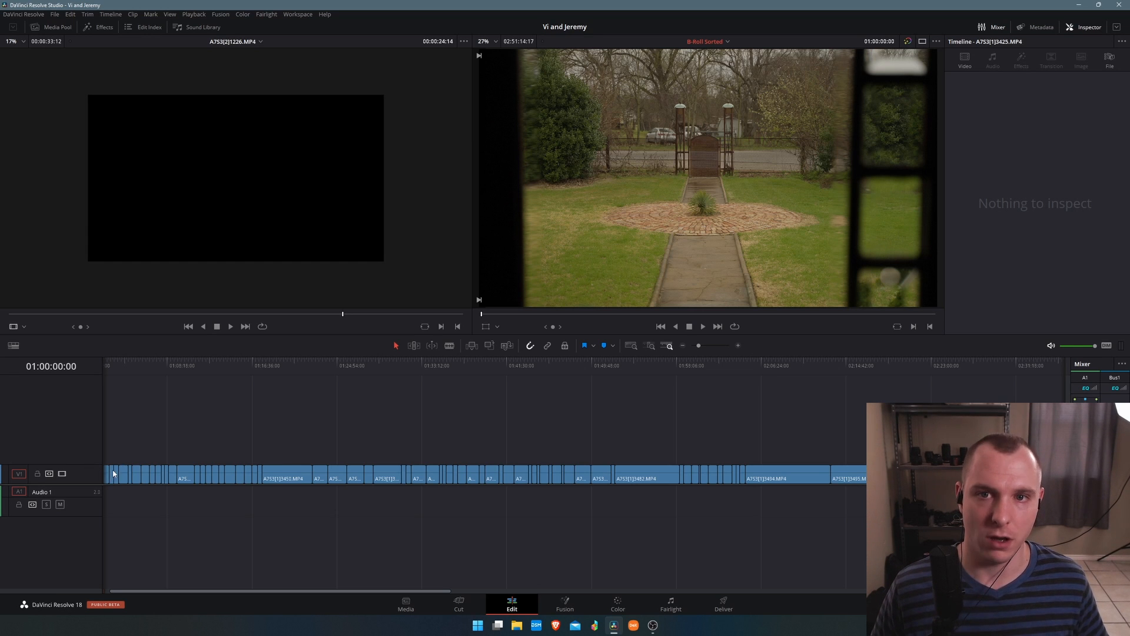
{"action": "scroll", "coordinate": [93, 463], "scroll_direction": "down", "scroll_amount": 4}
{"action": "scroll", "coordinate": [89, 464], "scroll_direction": "up", "scroll_amount": 3}
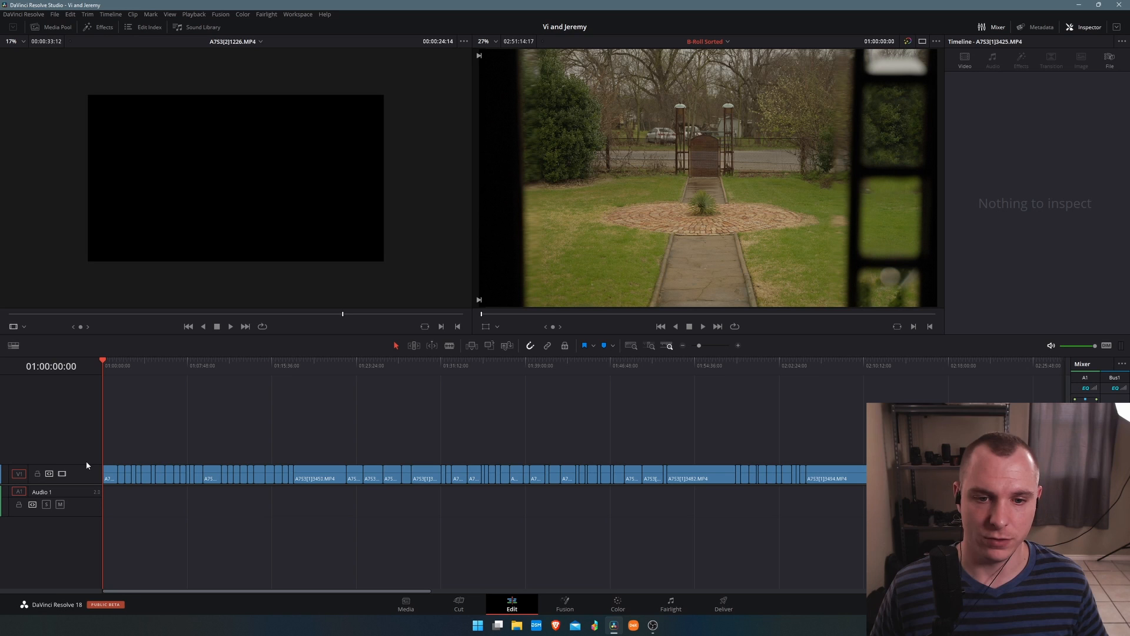